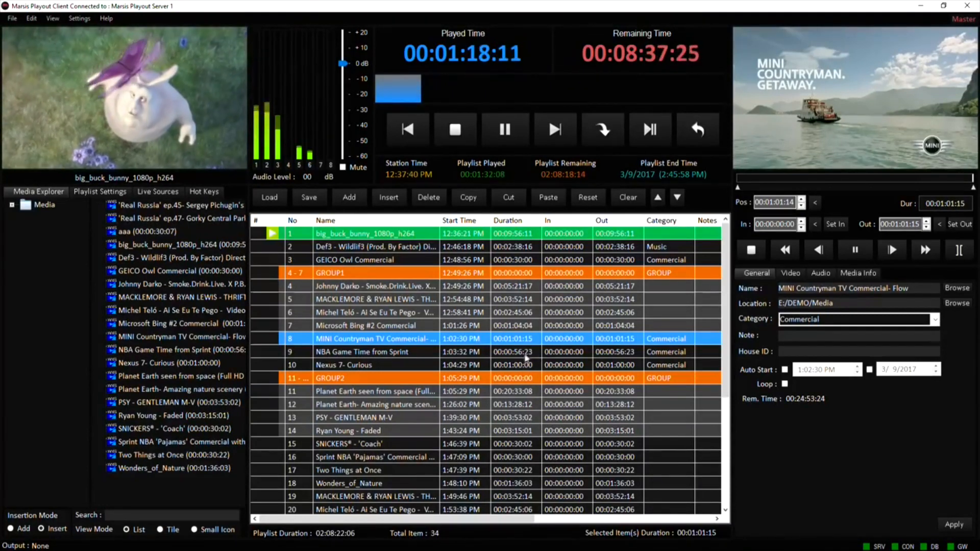
# Play the NBA Game Time from Sprint clip from the playlist in the preview player.
pyautogui.click(526, 352)
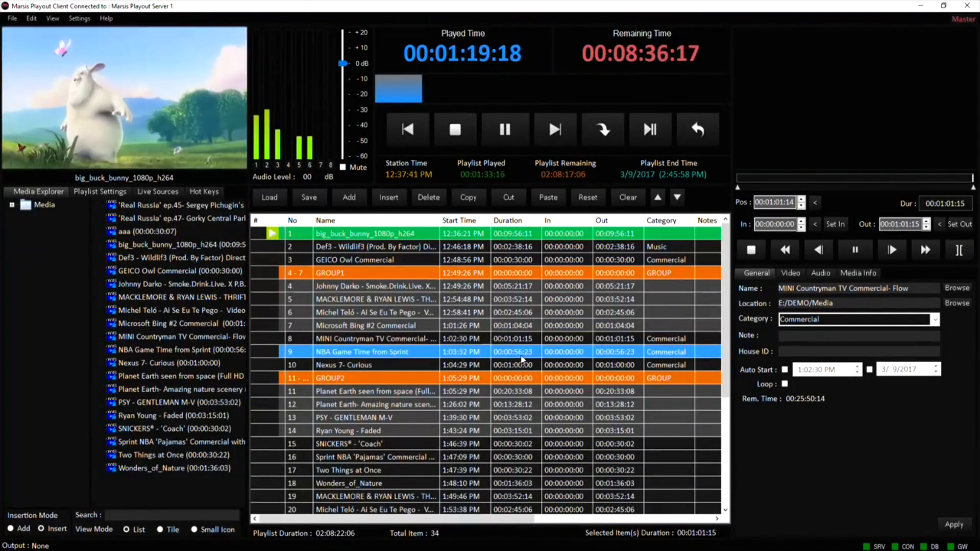
pyautogui.click(846, 254)
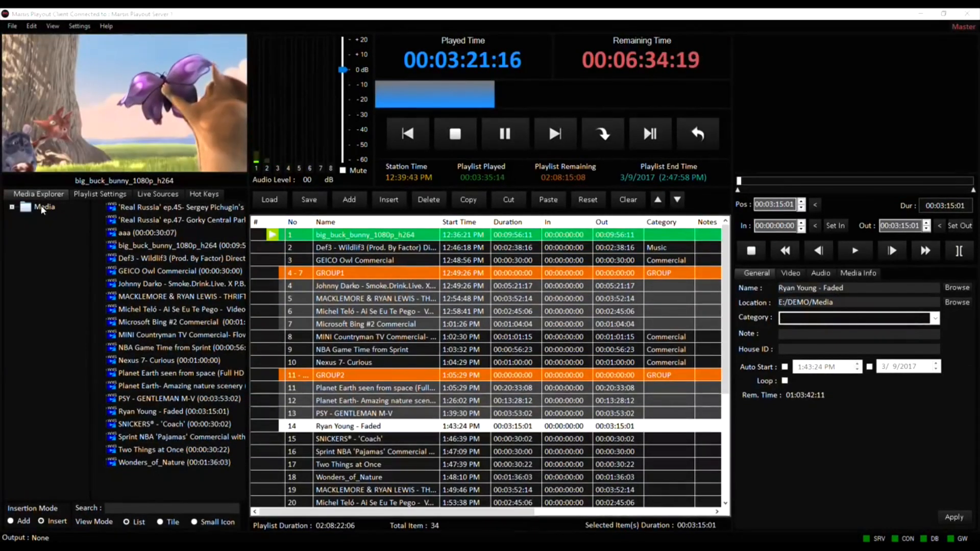
# Expand the Media folder, browse its subfolders down to Test, and return to the main Media folder.
pyautogui.doubleClick(42, 207)
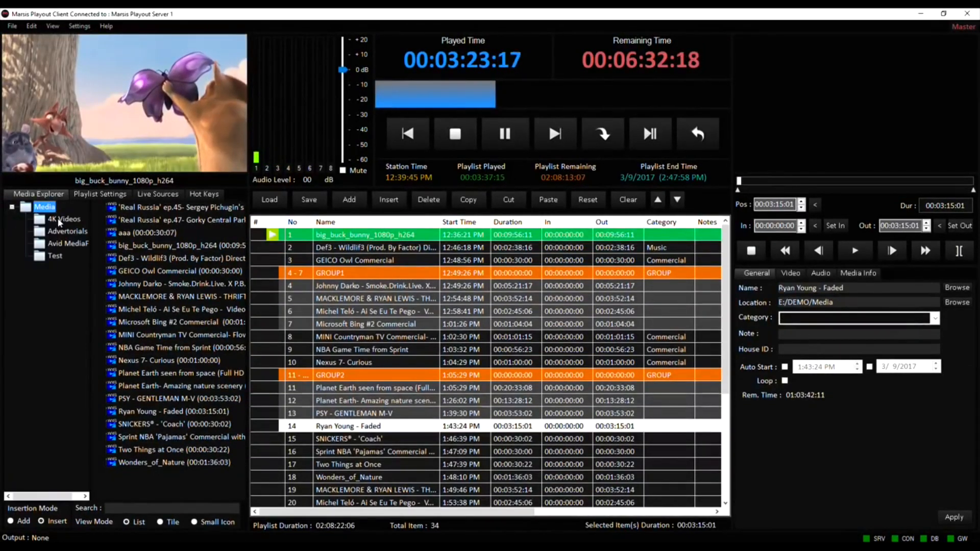
pyautogui.press('Down')
pyautogui.press('Down')
pyautogui.press('Down')
pyautogui.press('Down')
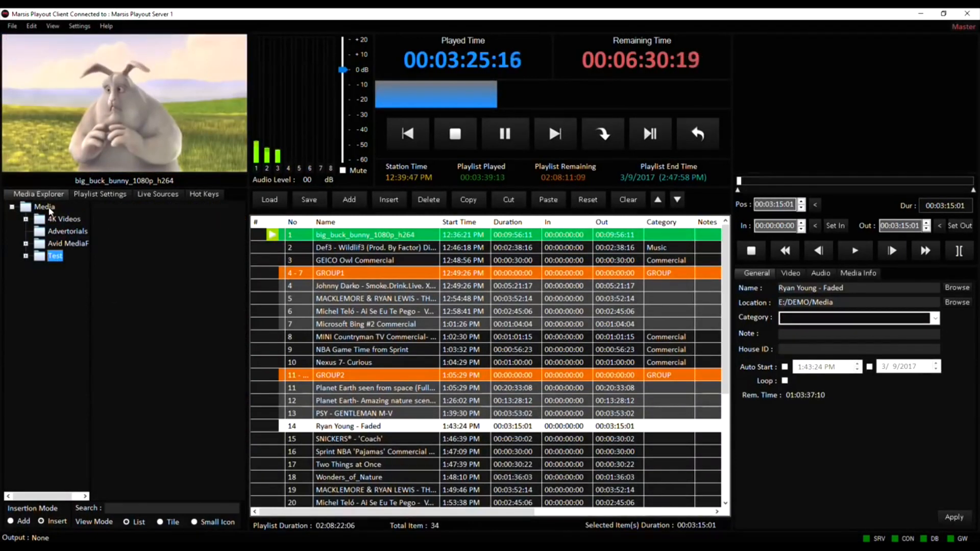
pyautogui.click(49, 209)
# Select a range of clips in the Media folder and insert them into the playlist below MINI Countryman TV Commercial.
pyautogui.moveTo(181, 480); pyautogui.dragTo(172, 296)
pyautogui.moveTo(344, 346); pyautogui.dragTo(345, 347)
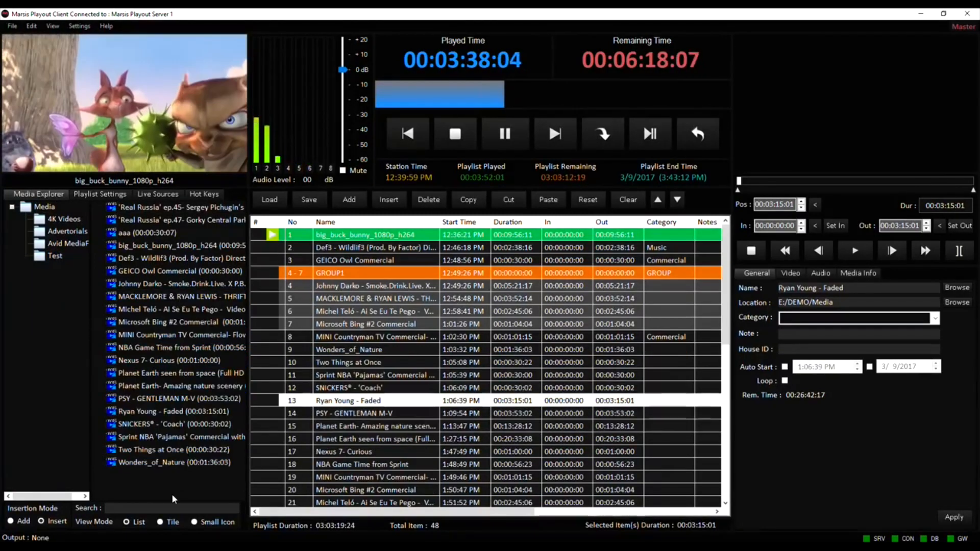
# Search the media for "big" and insert the second big_buck_bunny_1080p_h264 clip above Wonders_of_Nature in the playlist.
pyautogui.write('big')
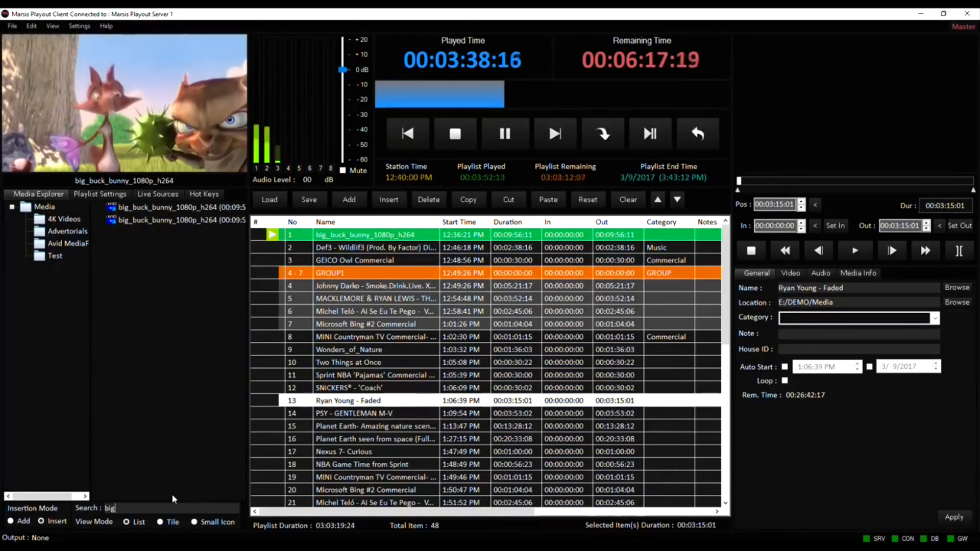
pyautogui.click(180, 220)
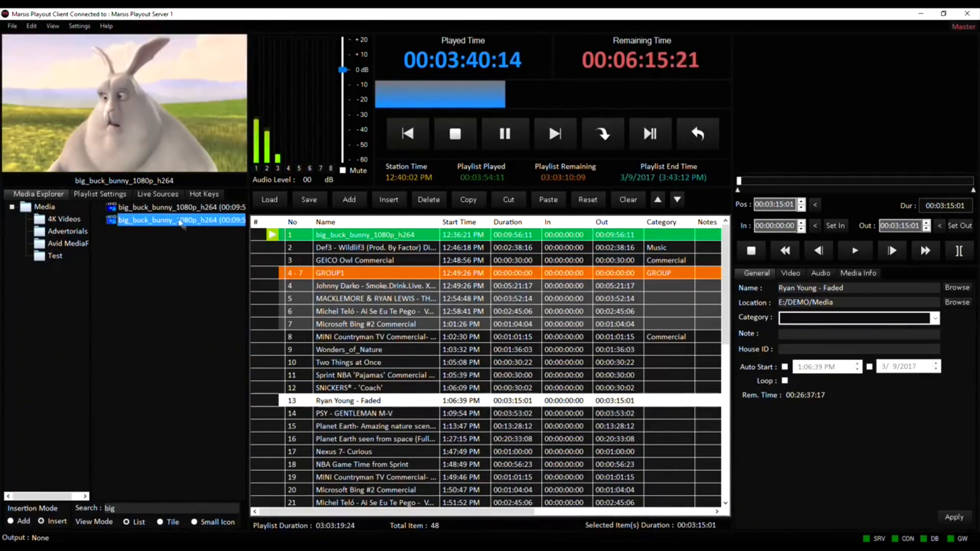
pyautogui.moveTo(179, 223); pyautogui.dragTo(342, 349)
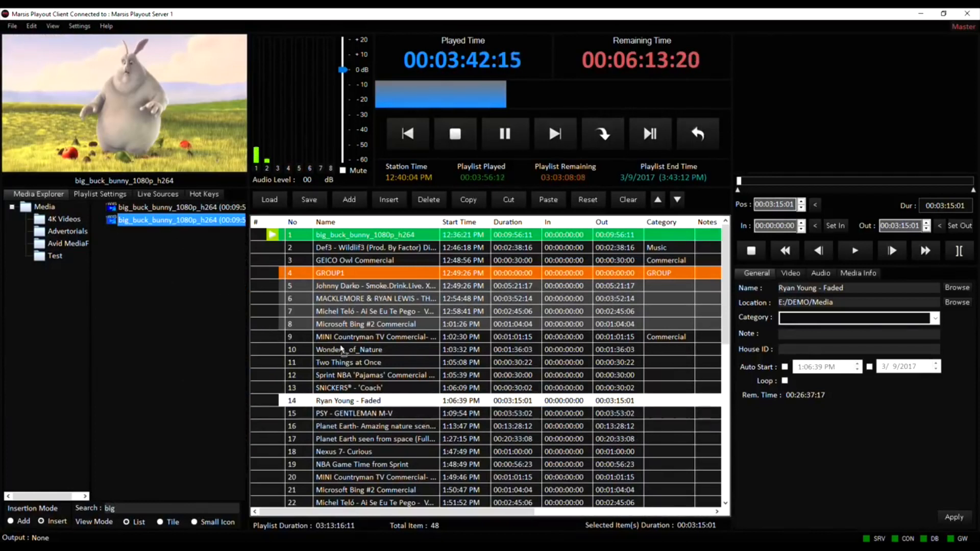
# Add media files to the playlist from the media directory, including SNICKERS® - 'Coach'.
pyautogui.rightClick(381, 341)
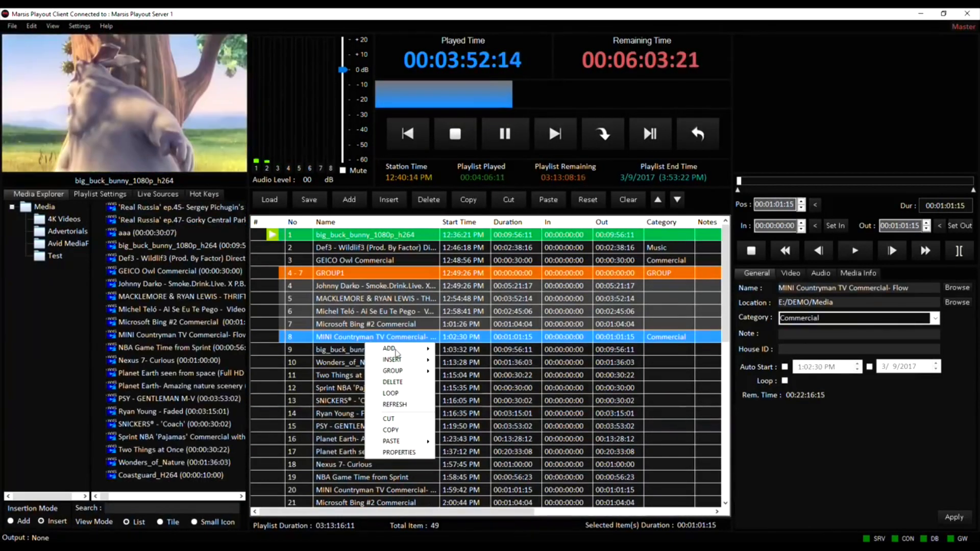
pyautogui.moveTo(397, 350)
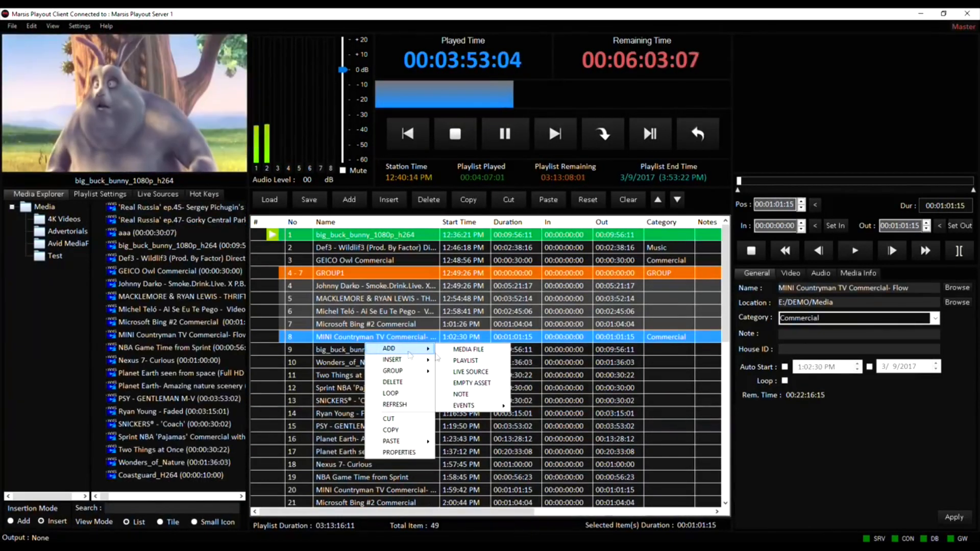
pyautogui.click(475, 352)
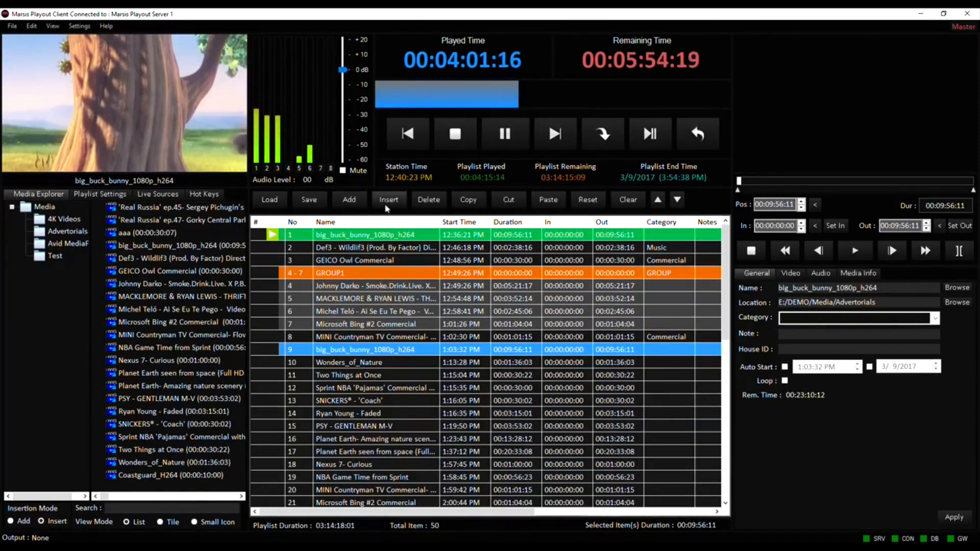
pyautogui.click(354, 201)
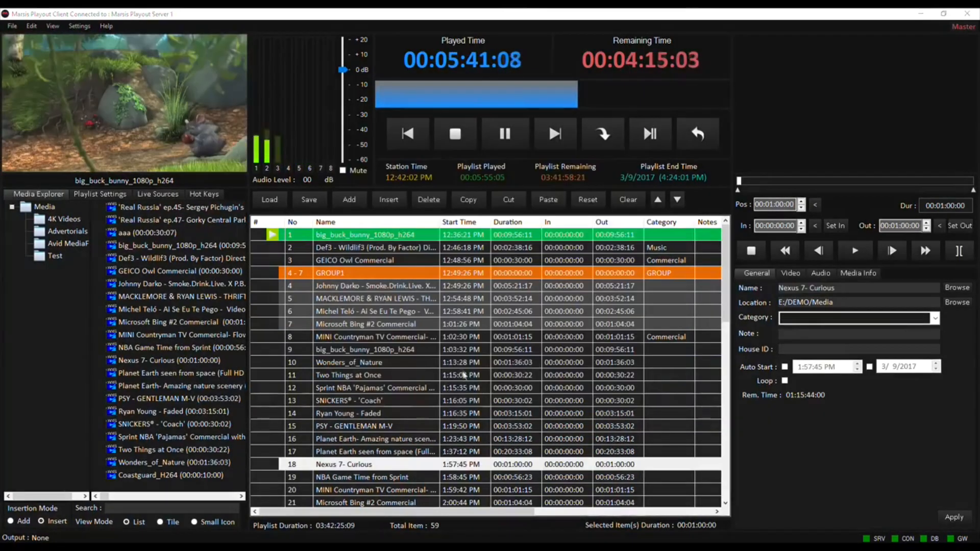
pyautogui.click(462, 364)
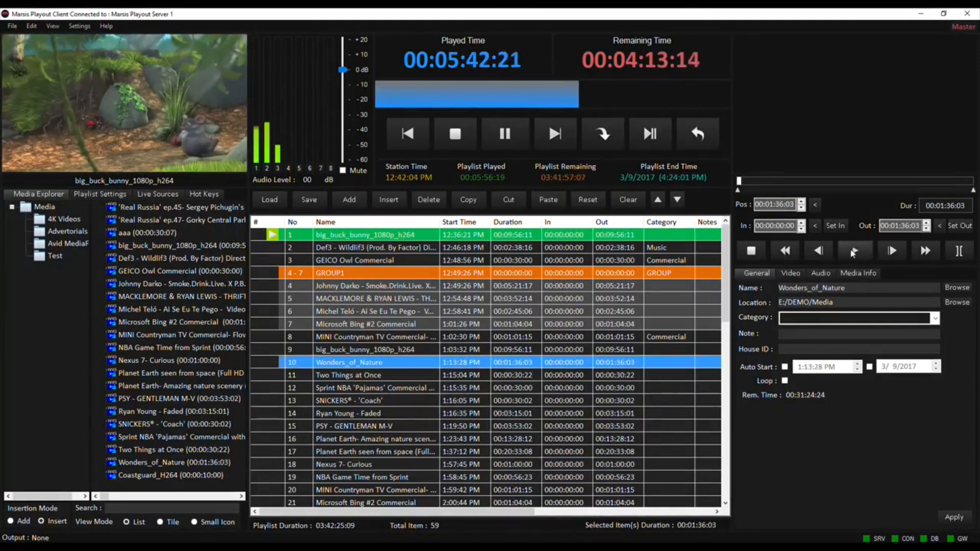
# Play the Wonders_of_Nature clip in the preview player and scrub well forward through it.
pyautogui.click(855, 251)
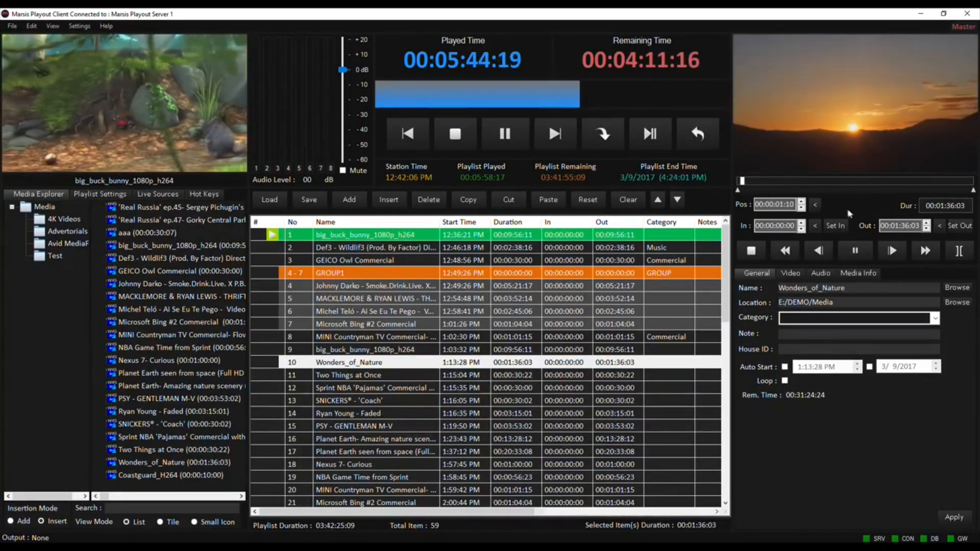
pyautogui.moveTo(747, 182); pyautogui.dragTo(897, 183)
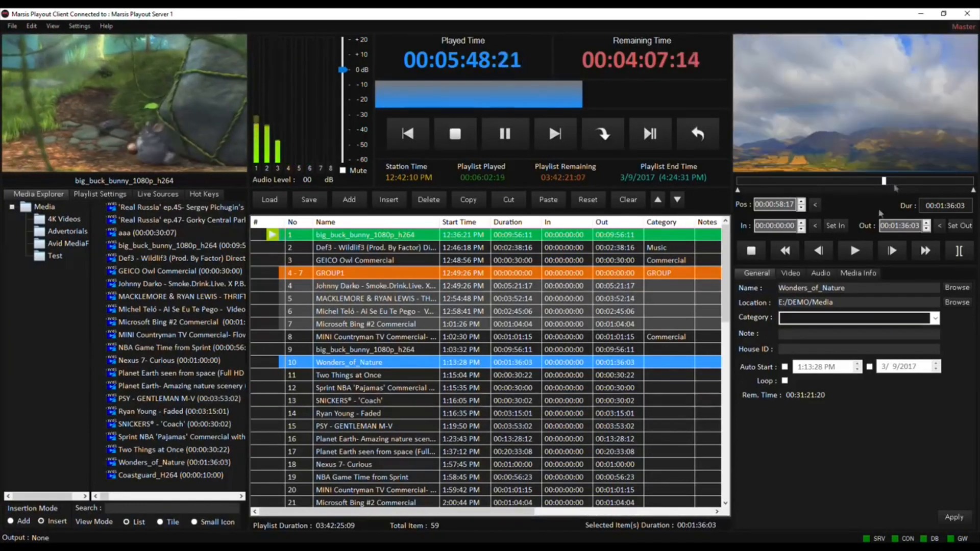
pyautogui.click(860, 255)
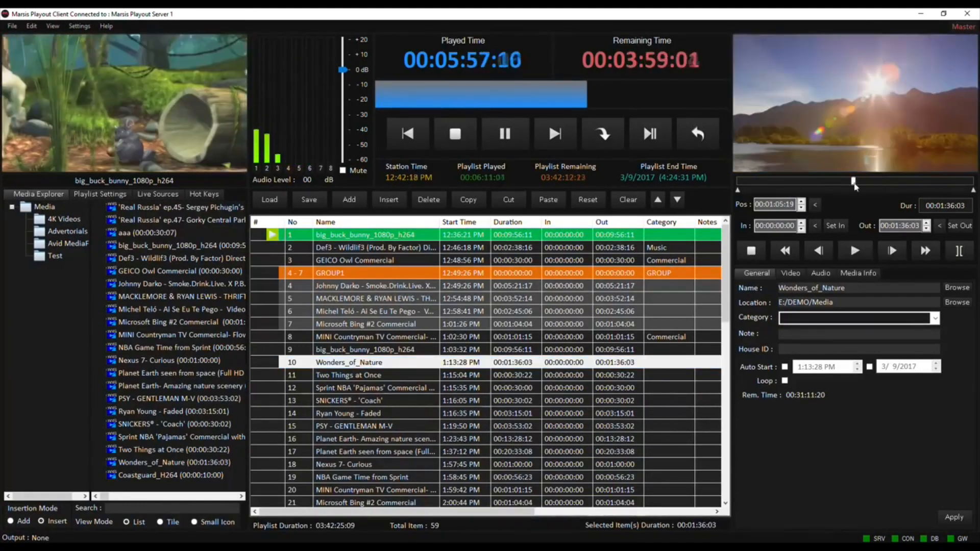
# Split the Wonders_of_Nature clip into four parts at about 00:00:18:20, 00:00:46:07 and 00:01:09:21.
pyautogui.click(854, 181)
pyautogui.moveTo(856, 183)
pyautogui.mouseDown()
pyautogui.moveTo(913, 189)
pyautogui.moveTo(786, 190)
pyautogui.mouseUp()
pyautogui.click(959, 250)
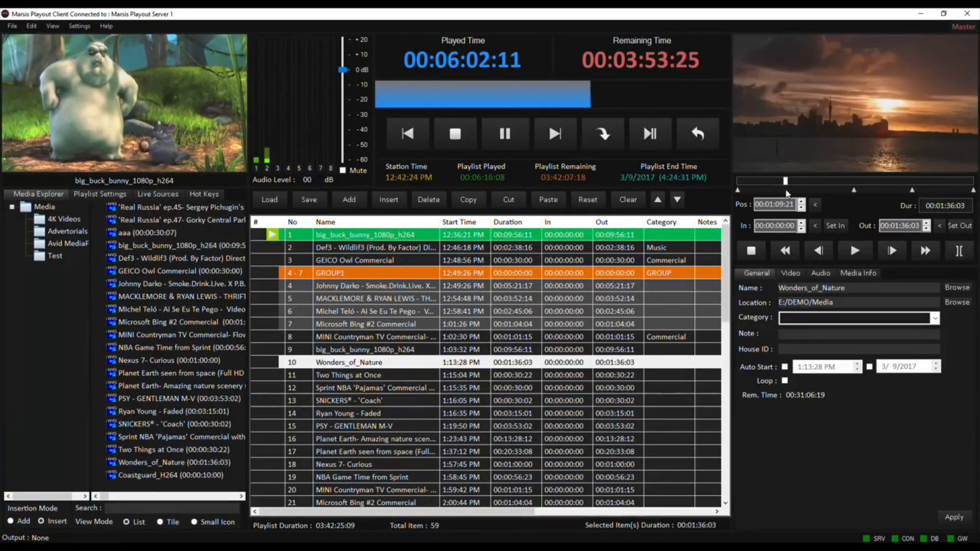
pyautogui.click(957, 252)
# Examine the clip's video options, audio channel levels and media information.
pyautogui.click(791, 274)
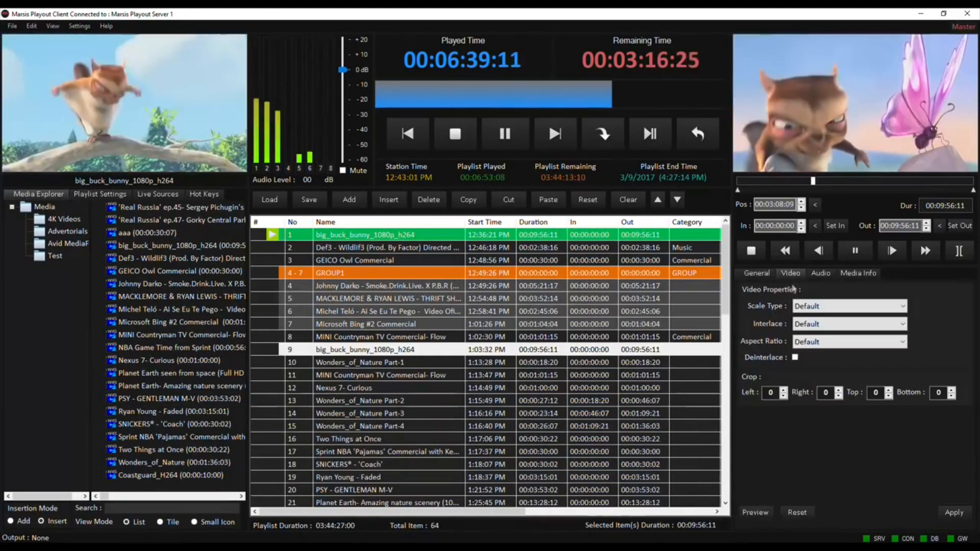
pyautogui.click(850, 306)
pyautogui.click(817, 312)
pyautogui.click(821, 273)
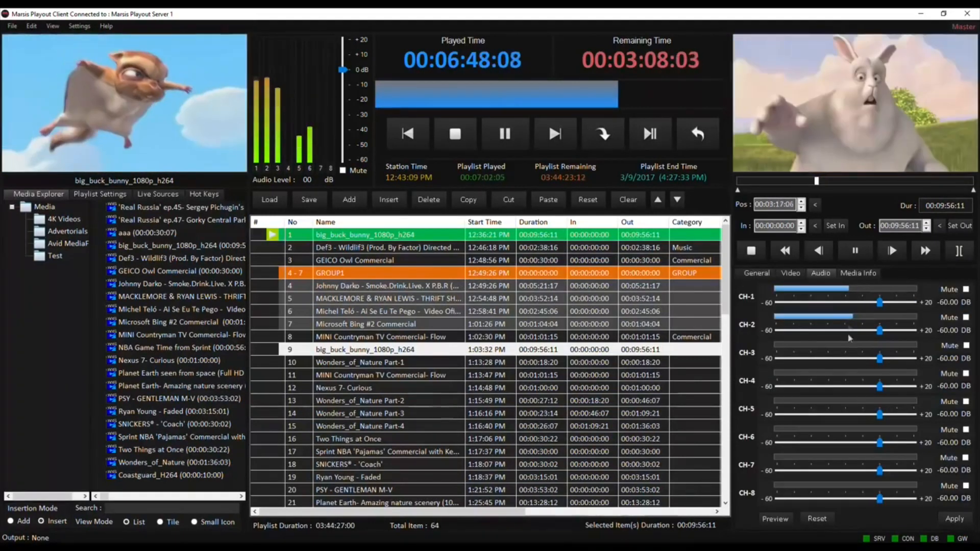
pyautogui.click(858, 273)
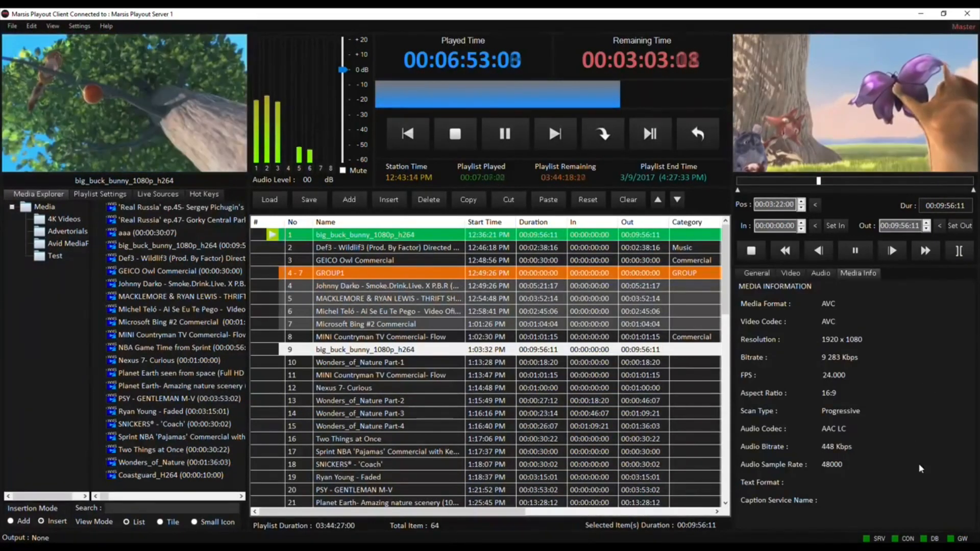
# Enable auto start for the big_buck_bunny_1080p_h264 clip in row 9 and open its start time for editing.
pyautogui.click(757, 273)
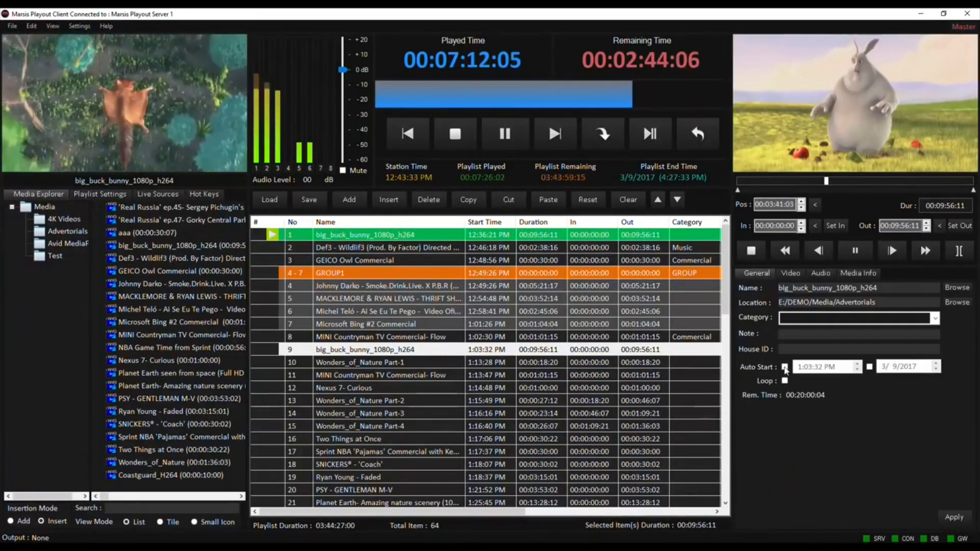
pyautogui.click(785, 367)
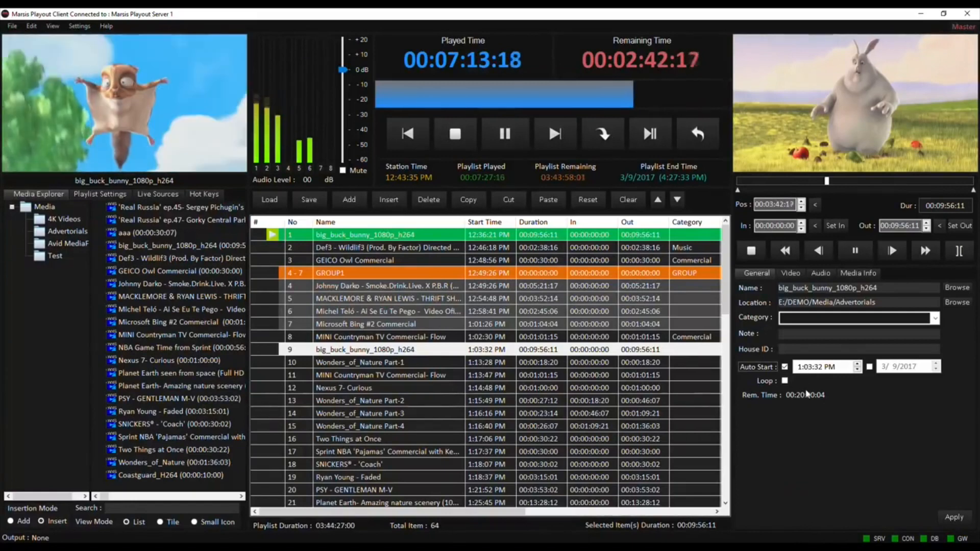
pyautogui.click(809, 369)
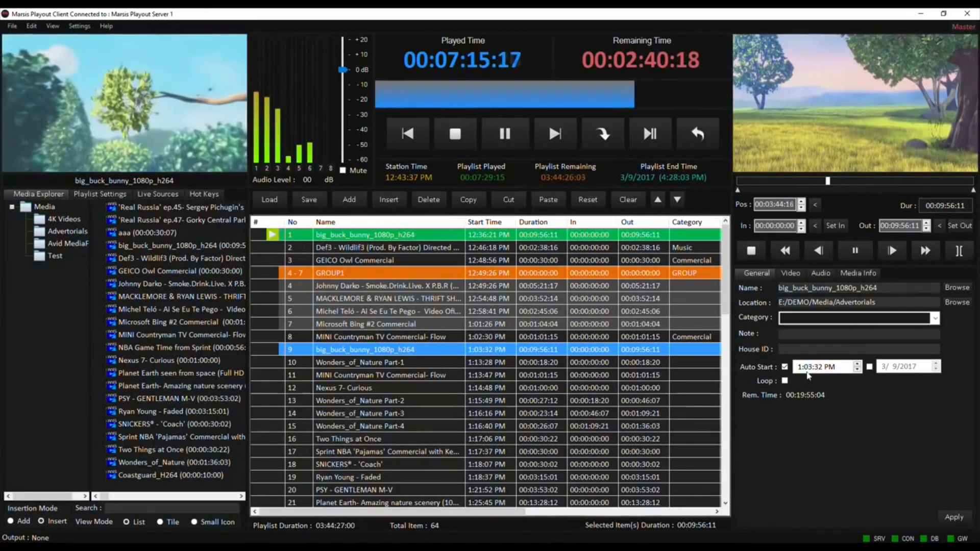
pyautogui.click(798, 368)
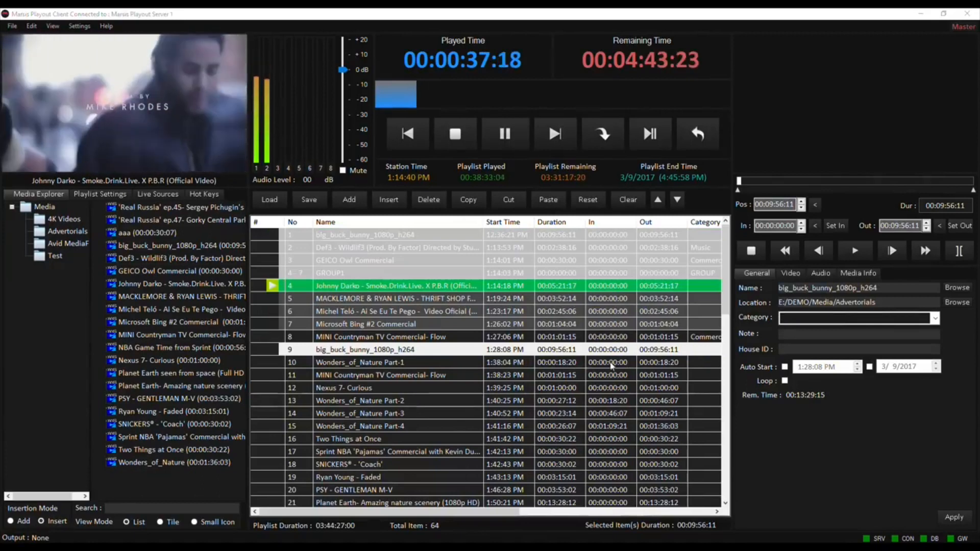
# Save the current playlist as playlist1 in the PLAYLIST folder.
pyautogui.click(437, 376)
pyautogui.click(309, 200)
pyautogui.click(264, 133)
pyautogui.click(601, 108)
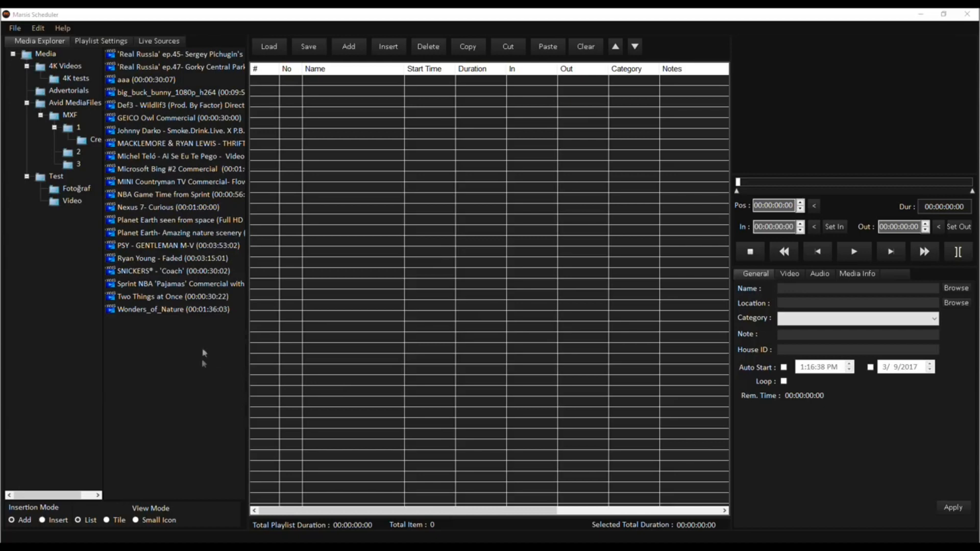
# In Marsis Scheduler, select the Media folder clips, add them to the empty playlist and preview one of them.
pyautogui.moveTo(202, 359); pyautogui.dragTo(159, 75)
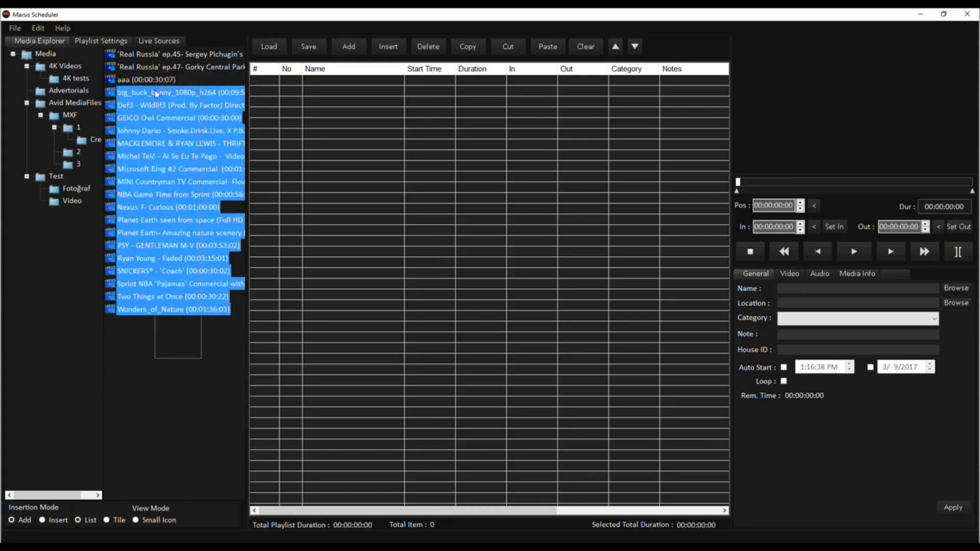
pyautogui.moveTo(455, 202); pyautogui.dragTo(456, 202)
pyautogui.click(393, 179)
pyautogui.click(393, 144)
pyautogui.click(865, 257)
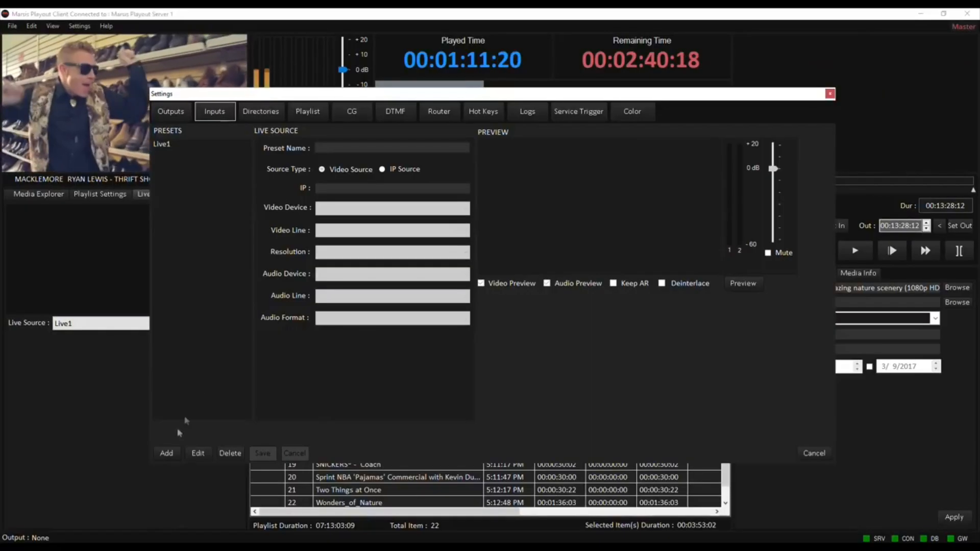
# Back in Marsis Playout, start a new live source preset in the input settings.
pyautogui.click(166, 453)
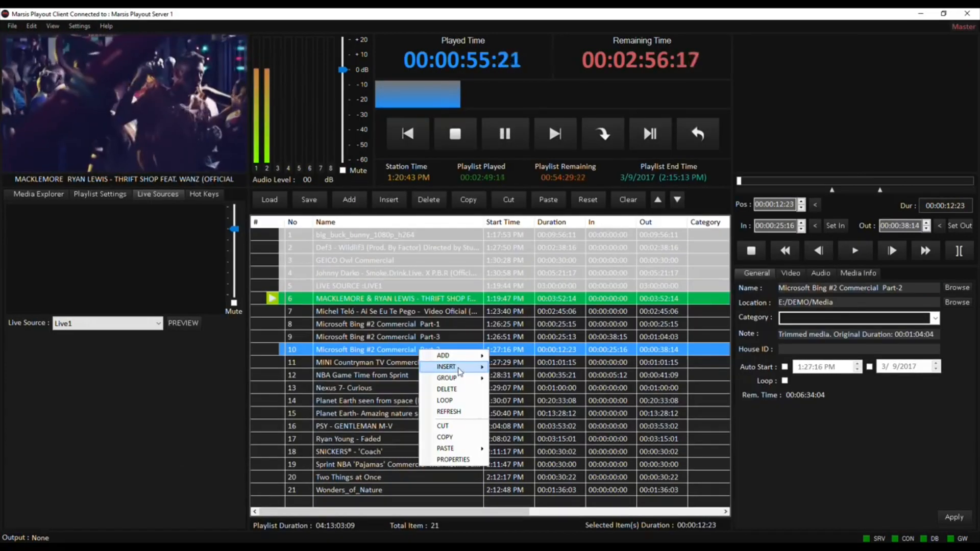
# Start inserting a live source at Microsoft Bing #2 Commercial Part-2 and preview the Live1 source.
pyautogui.moveTo(449, 367)
pyautogui.click(536, 391)
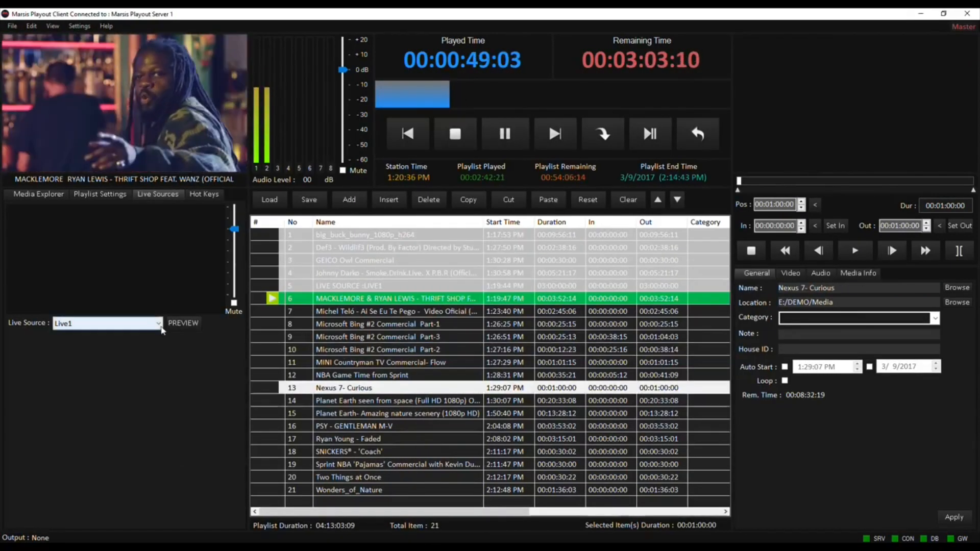
pyautogui.click(180, 326)
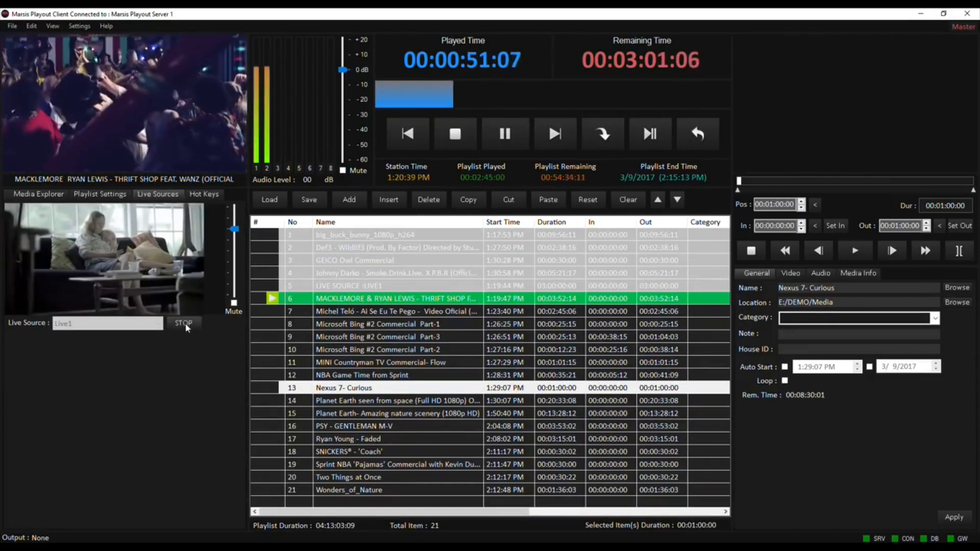
# Insert the Live1 live source above Microsoft Bing #2 Commercial Part-2 with a duration of 03:00:00:00.
pyautogui.rightClick(423, 352)
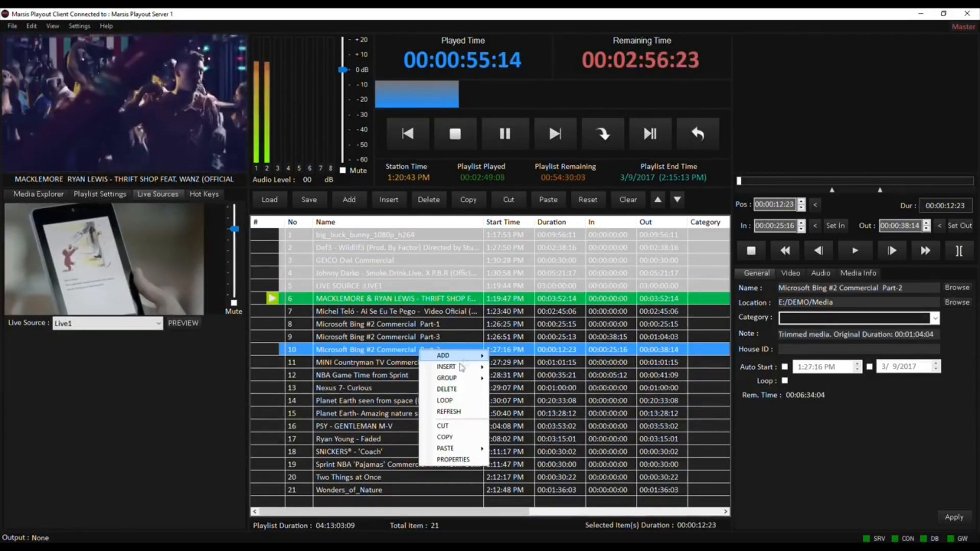
pyautogui.moveTo(455, 367)
pyautogui.click(535, 395)
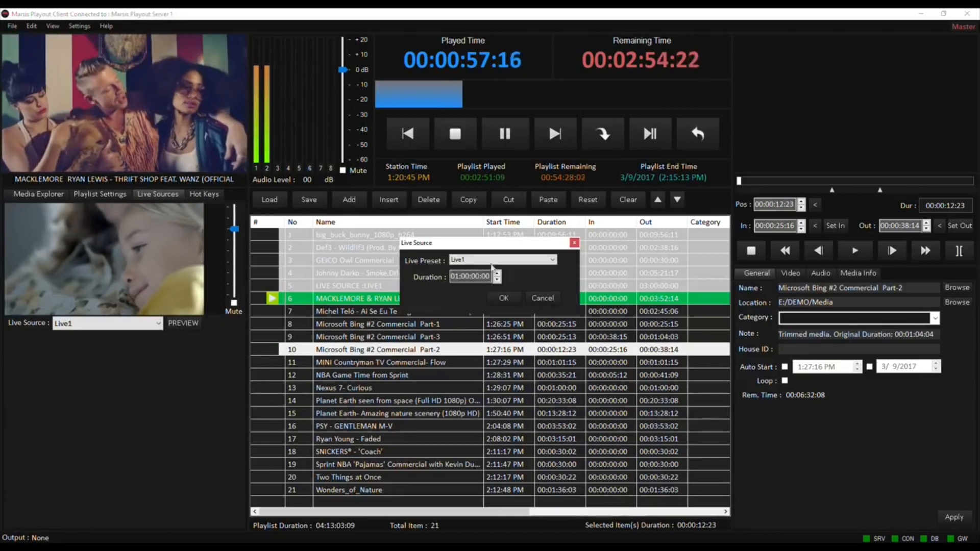
pyautogui.moveTo(459, 277); pyautogui.dragTo(442, 281)
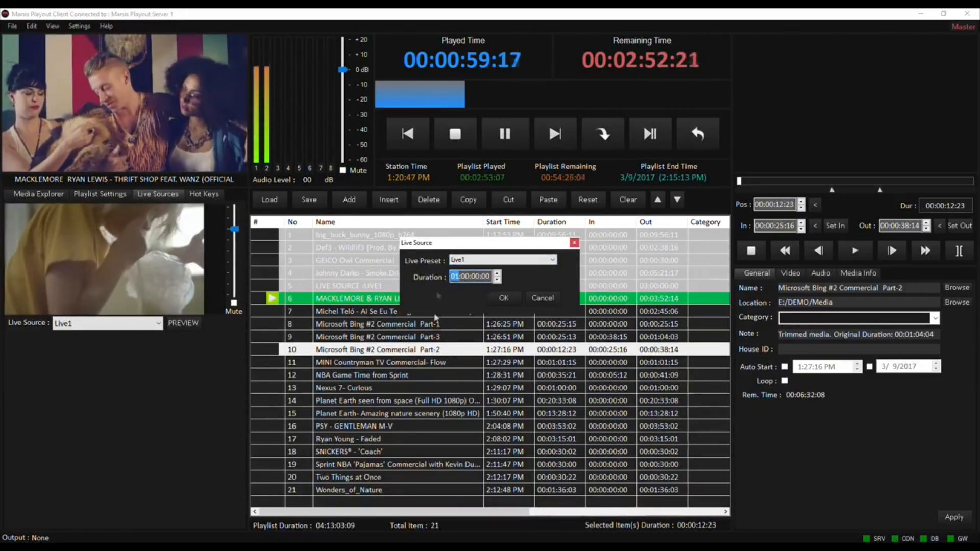
pyautogui.write('03')
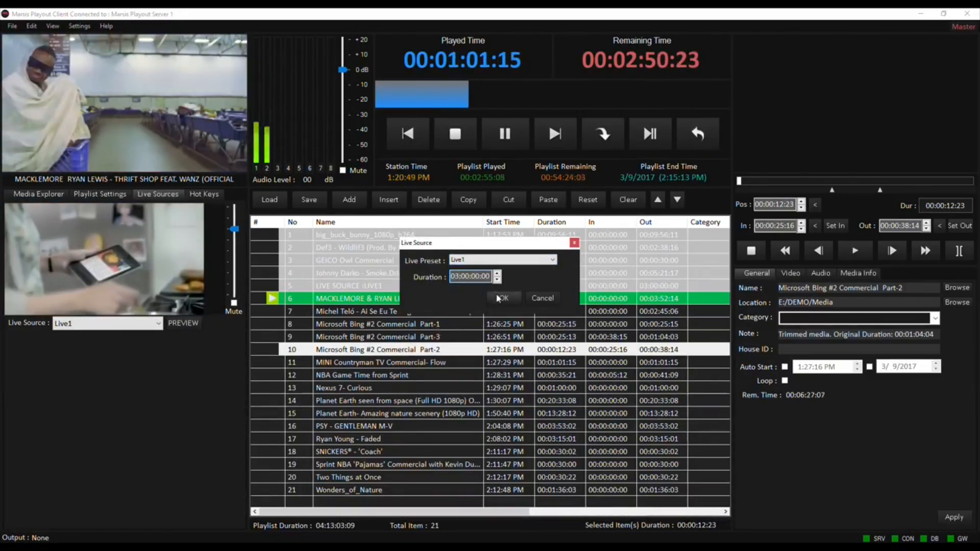
pyautogui.click(504, 298)
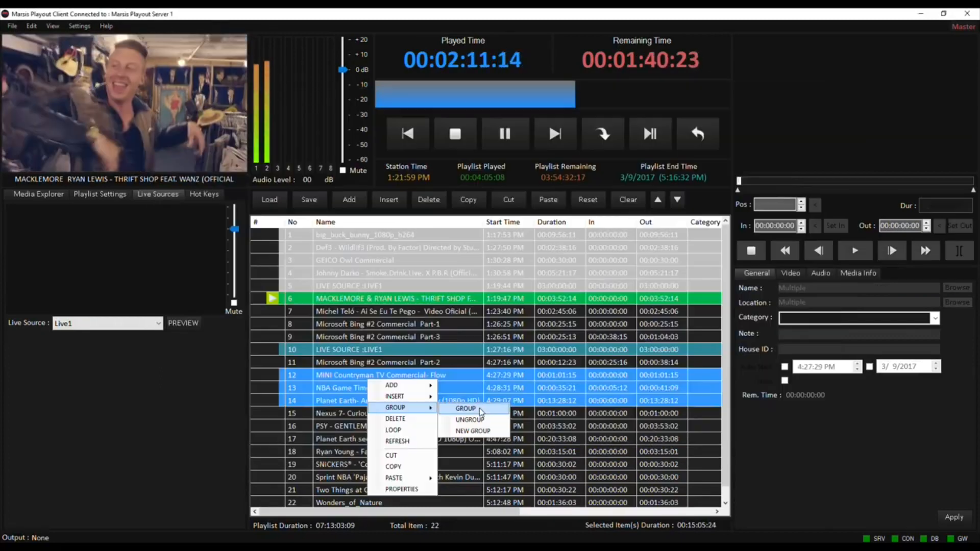
# Group the MINI Countryman, NBA Game Time and Planet Earth- Amazing nature scenery clips as GROUP1.
pyautogui.click(475, 403)
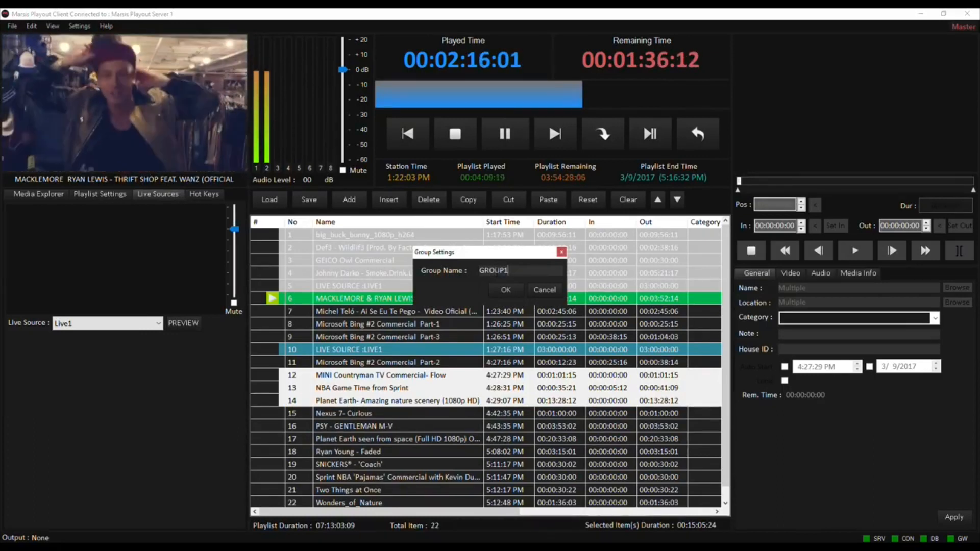
pyautogui.click(512, 290)
# Group the Ryan Young - Faded, SNICKERS 'Coach' and Sprint NBA 'Pajamas' clips as GROUP2 and collapse the group.
pyautogui.click(398, 432)
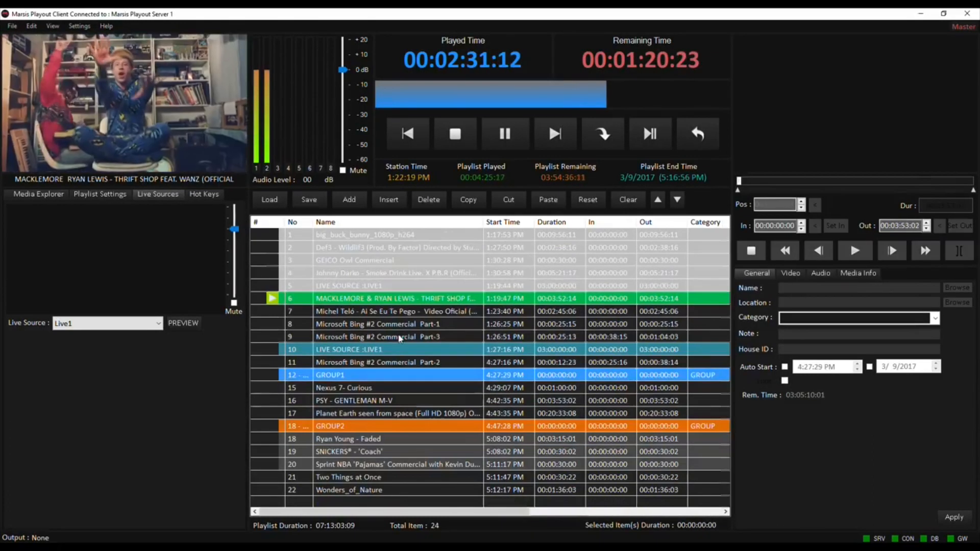
pyautogui.click(389, 429)
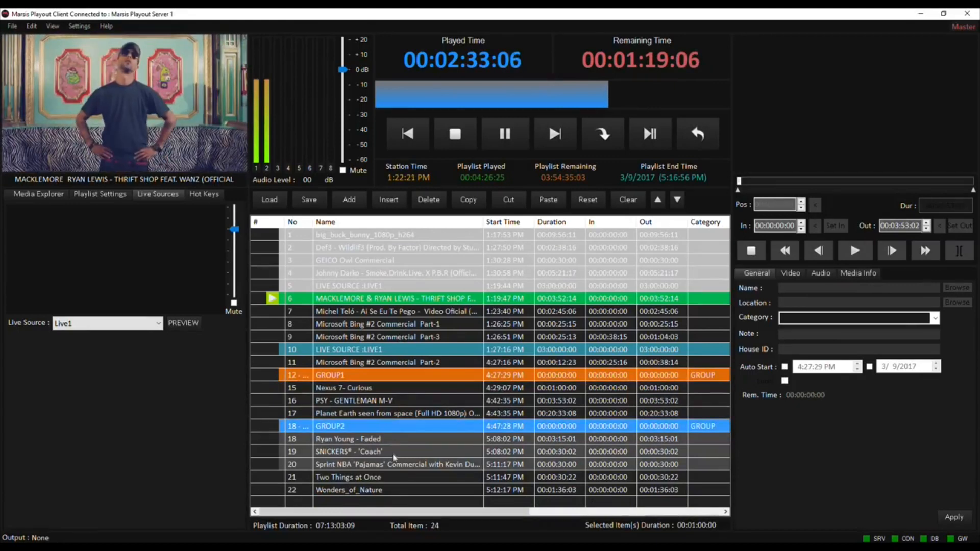
pyautogui.click(398, 489)
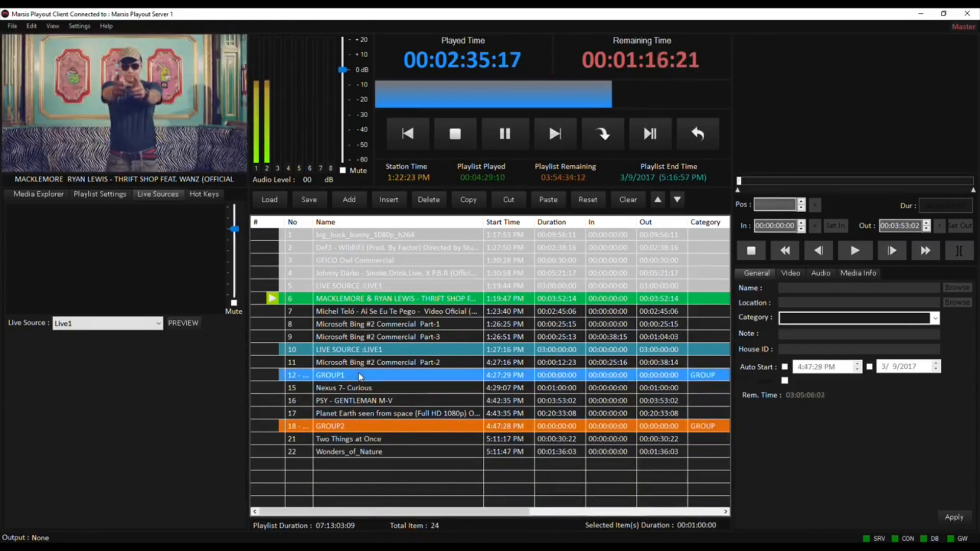
# Insert a wait event of 00:00:05:00 above Microsoft Bing #2 Commercial Part-3.
pyautogui.rightClick(440, 327)
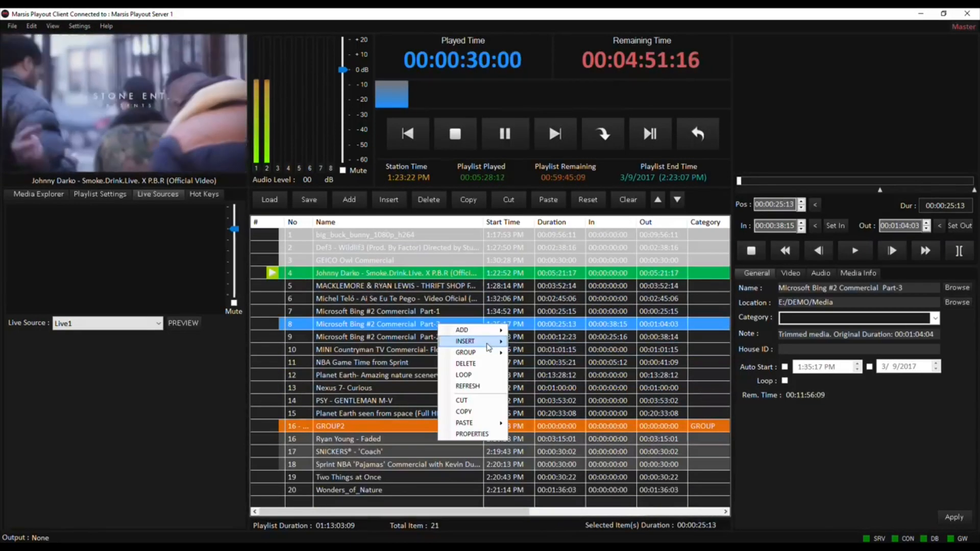
pyautogui.moveTo(489, 341)
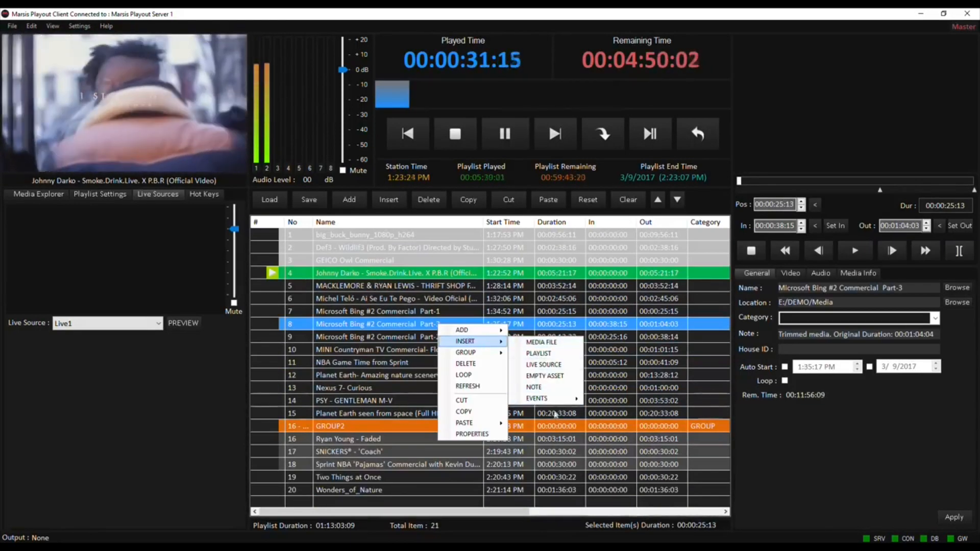
pyautogui.moveTo(561, 398)
pyautogui.click(613, 403)
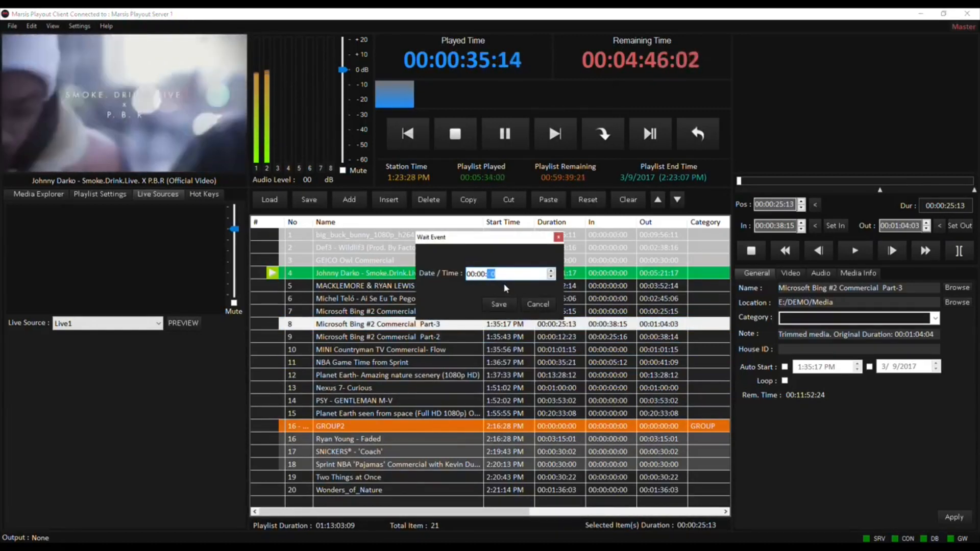
pyautogui.click(499, 305)
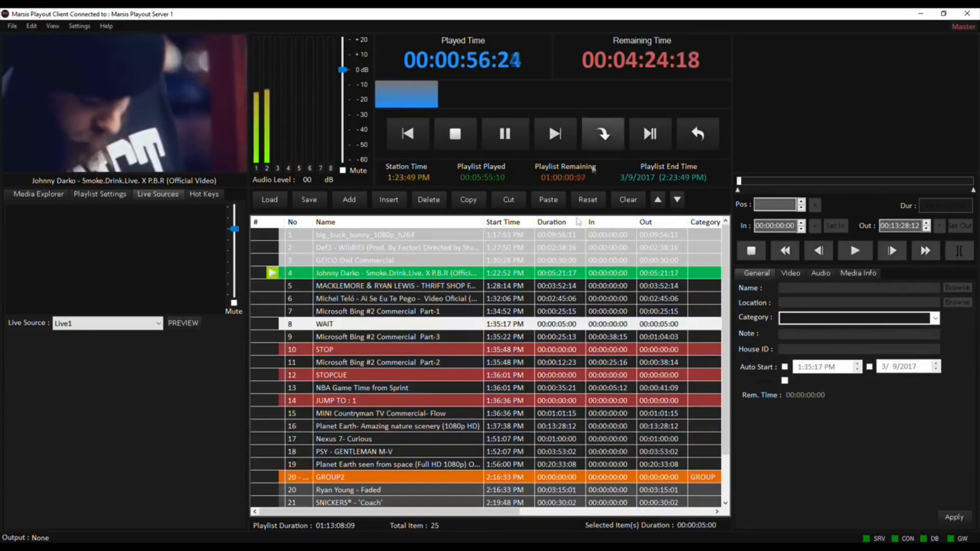
# Jump playback to the WAIT event and select the STOP event as the following jump target.
pyautogui.click(603, 134)
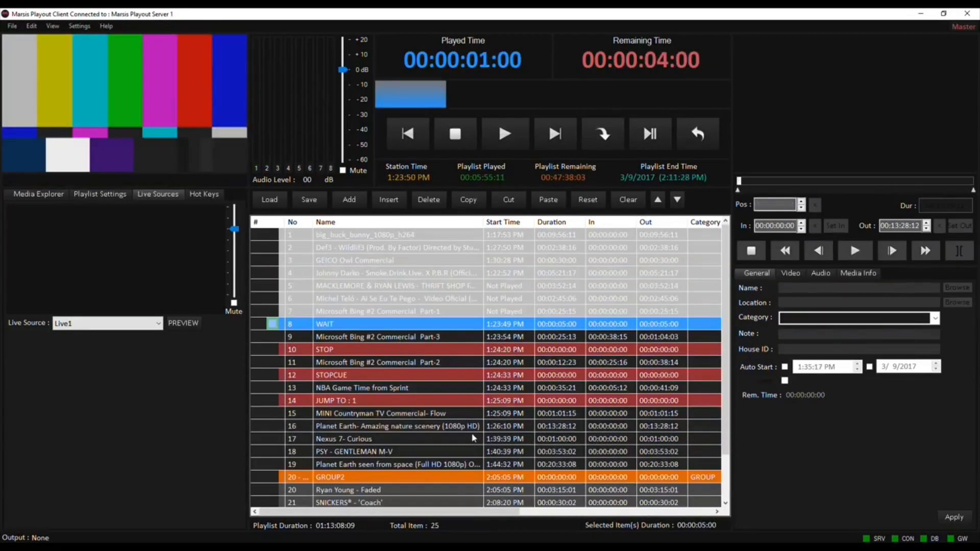
pyautogui.click(451, 352)
pyautogui.click(603, 134)
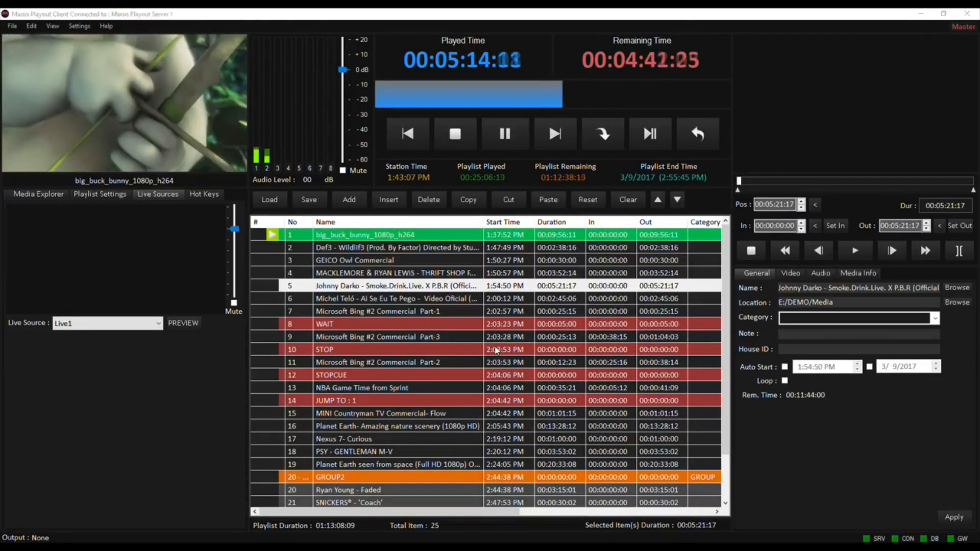
# Insert a router event above the Johnny Darko - Smoke.Drink.Live. clip.
pyautogui.click(445, 274)
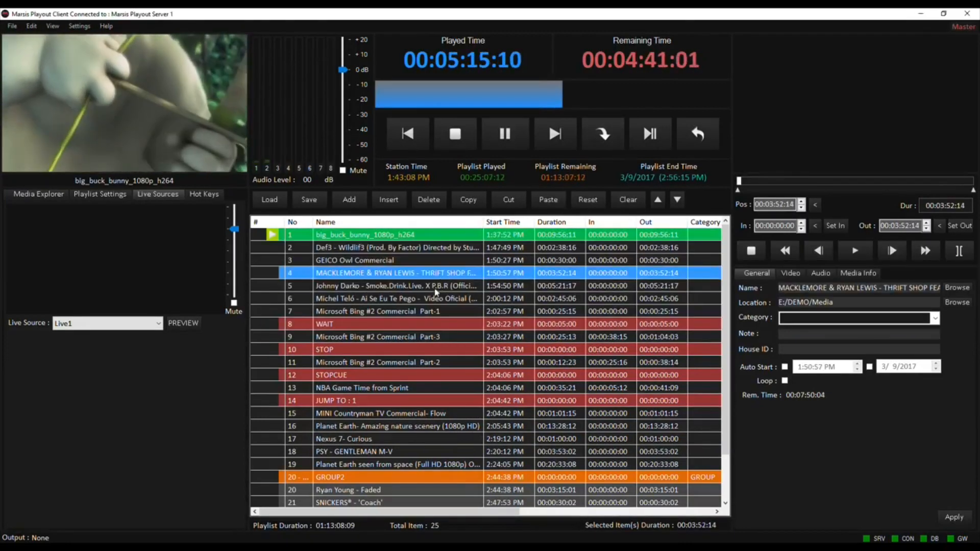
pyautogui.click(426, 284)
pyautogui.rightClick(427, 284)
pyautogui.moveTo(457, 300)
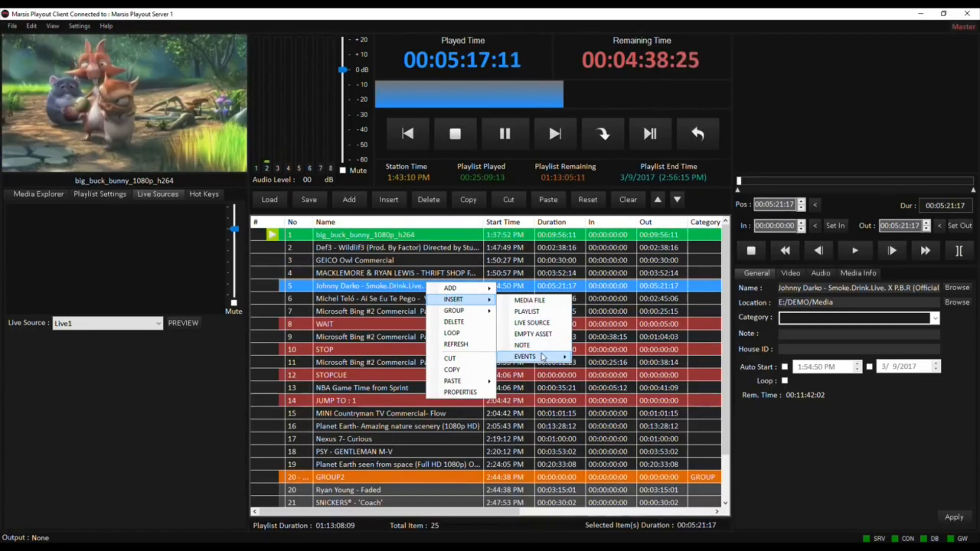
pyautogui.moveTo(541, 356)
pyautogui.click(602, 403)
pyautogui.click(459, 254)
pyautogui.click(457, 245)
pyautogui.click(497, 333)
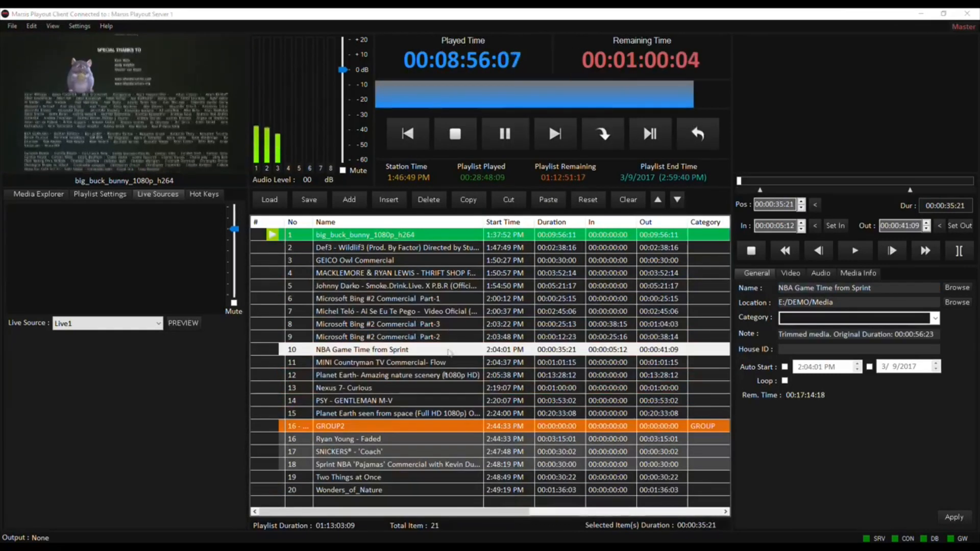
pyautogui.click(423, 286)
# Insert a DTMF event with the Generate 123 preset above Microsoft Bing #2 Commercial Part-1.
pyautogui.rightClick(421, 300)
pyautogui.moveTo(450, 316)
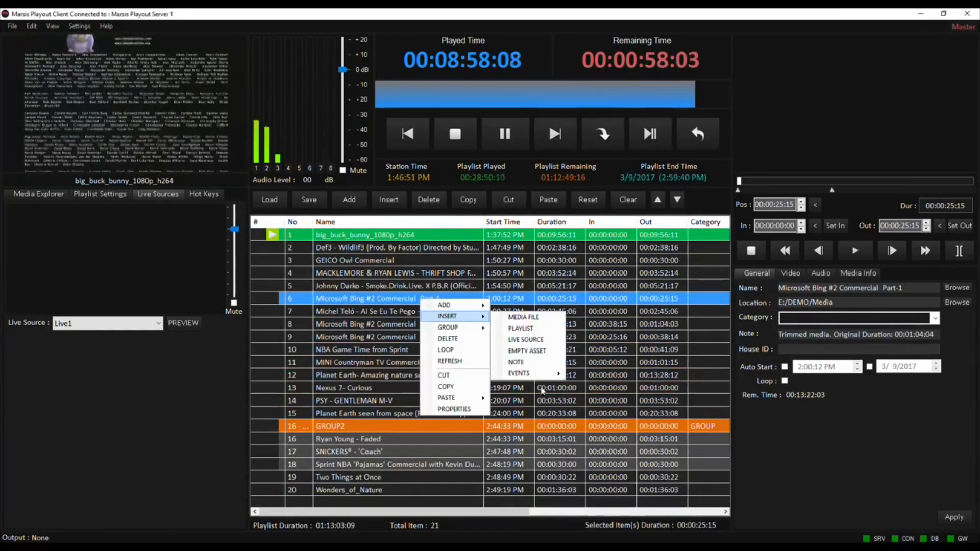
pyautogui.moveTo(520, 373)
pyautogui.click(592, 431)
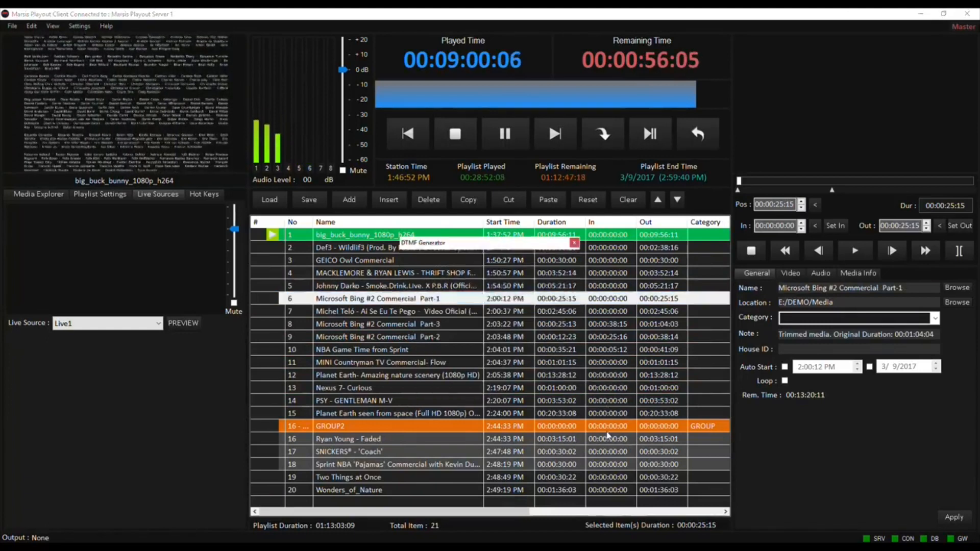
pyautogui.click(493, 267)
pyautogui.click(494, 277)
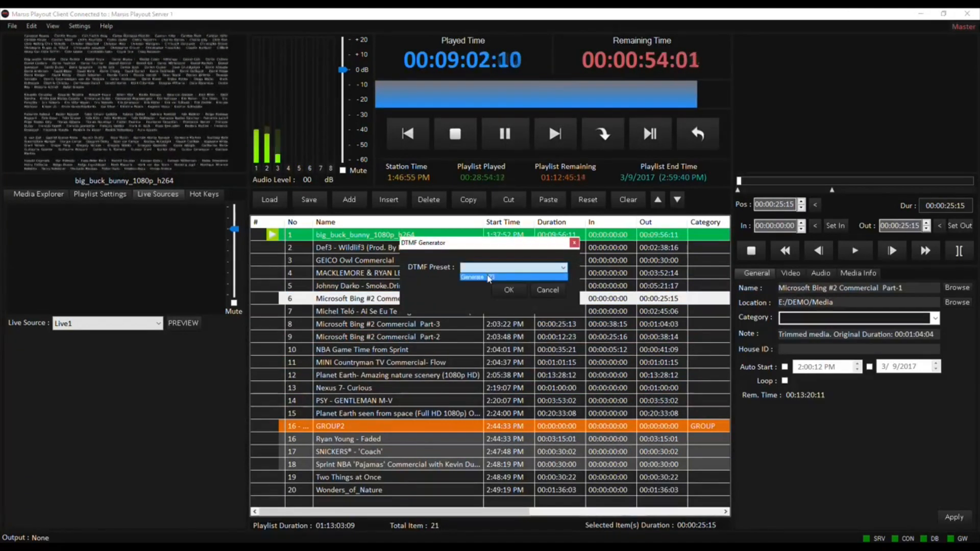
pyautogui.click(509, 290)
# Look over the DTMF receiver preset's options in the settings and cancel editing it.
pyautogui.click(417, 363)
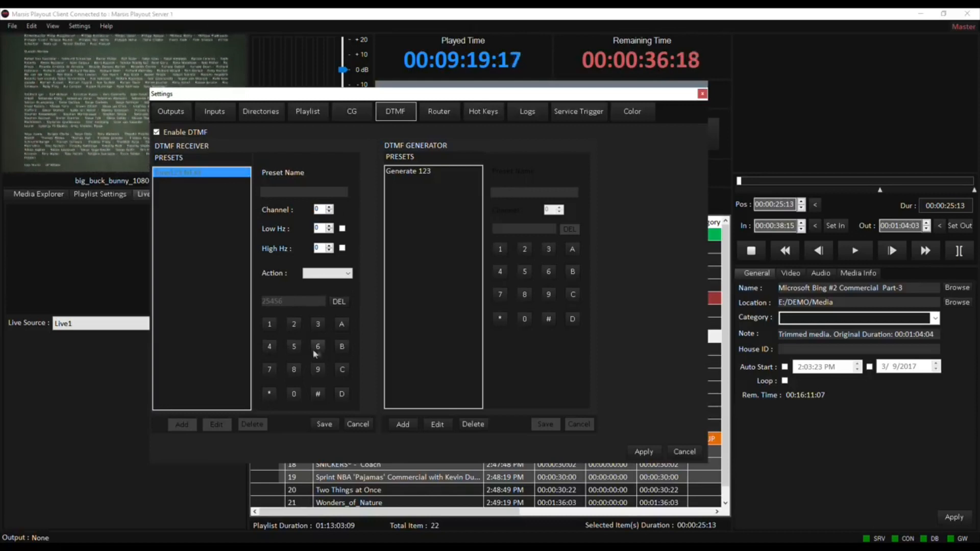
pyautogui.click(360, 427)
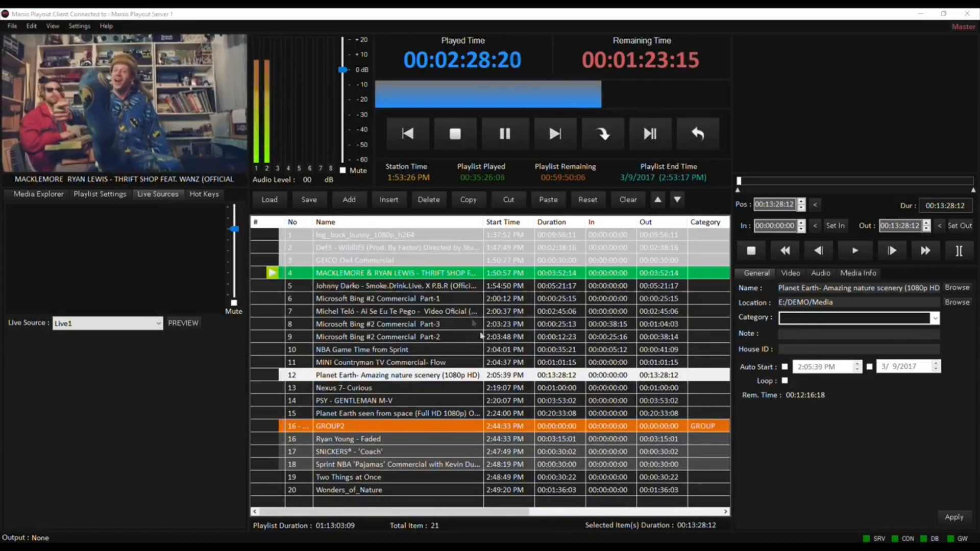
# Start inserting a Show CG event above Microsoft Bing #2 Commercial Part-1 using Page1 of CG Project1.
pyautogui.rightClick(465, 300)
pyautogui.moveTo(510, 317)
pyautogui.moveTo(600, 375)
pyautogui.moveTo(649, 442)
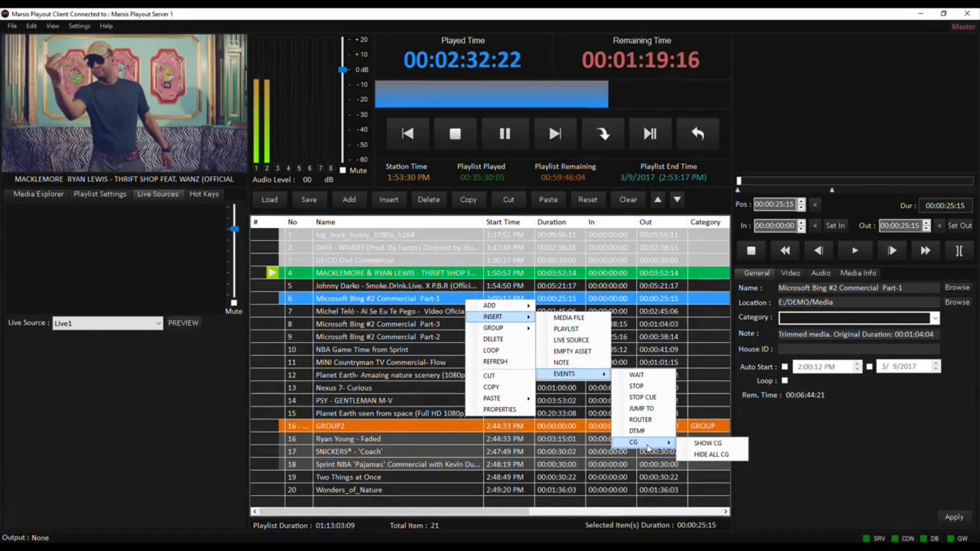
pyautogui.click(712, 444)
pyautogui.click(255, 208)
pyautogui.click(347, 190)
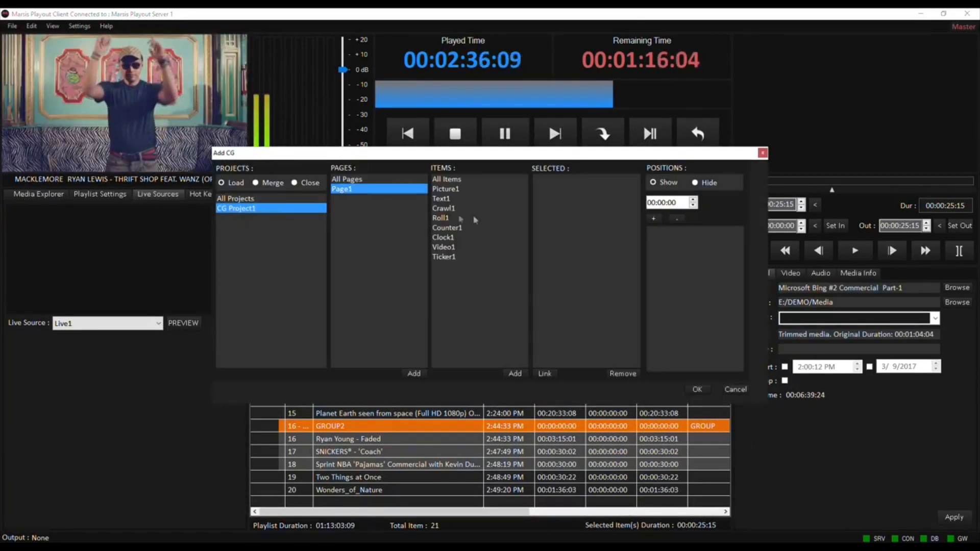
# Add the Picture1, Text1 and Roll1 items of Page1 to the CG event.
pyautogui.click(449, 199)
pyautogui.click(456, 191)
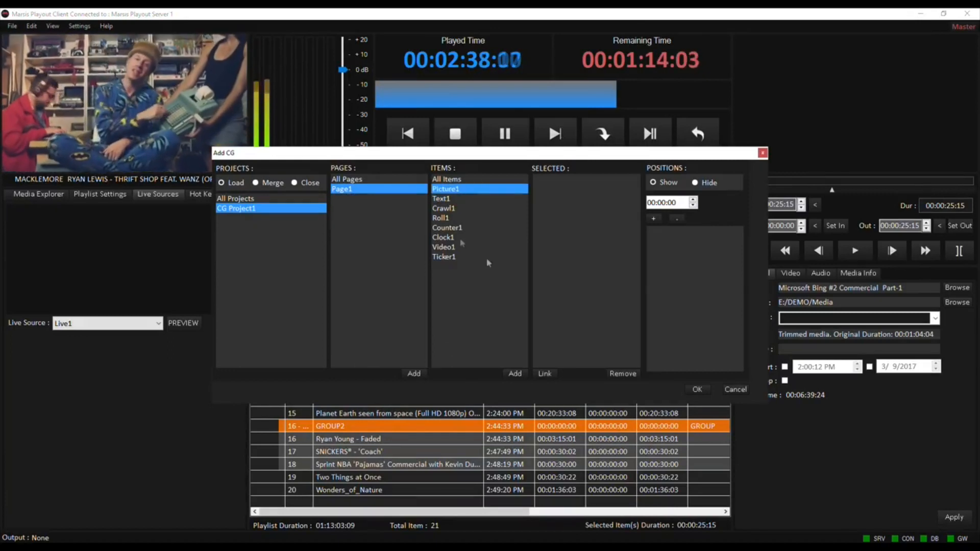
pyautogui.click(515, 374)
pyautogui.click(447, 199)
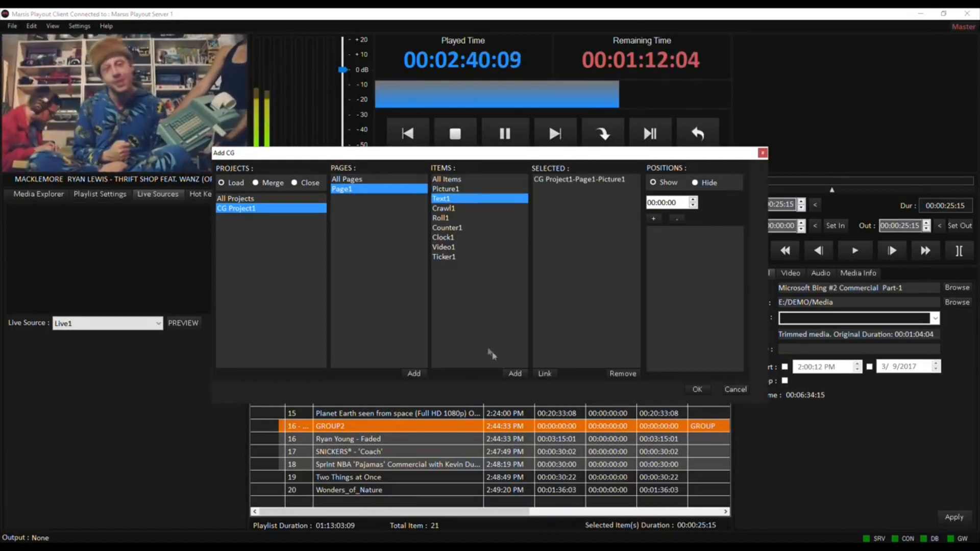
pyautogui.click(510, 375)
pyautogui.click(443, 218)
pyautogui.click(515, 374)
# Link the CG event's Text1 item to the Name field and advance through the parsed text parts.
pyautogui.click(575, 189)
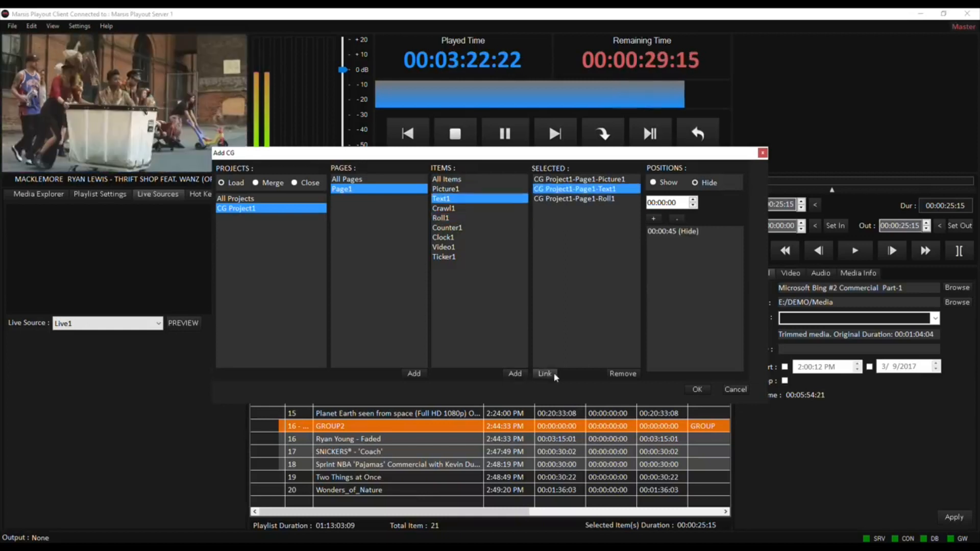
pyautogui.click(546, 373)
pyautogui.moveTo(488, 226); pyautogui.dragTo(513, 227)
pyautogui.click(520, 256)
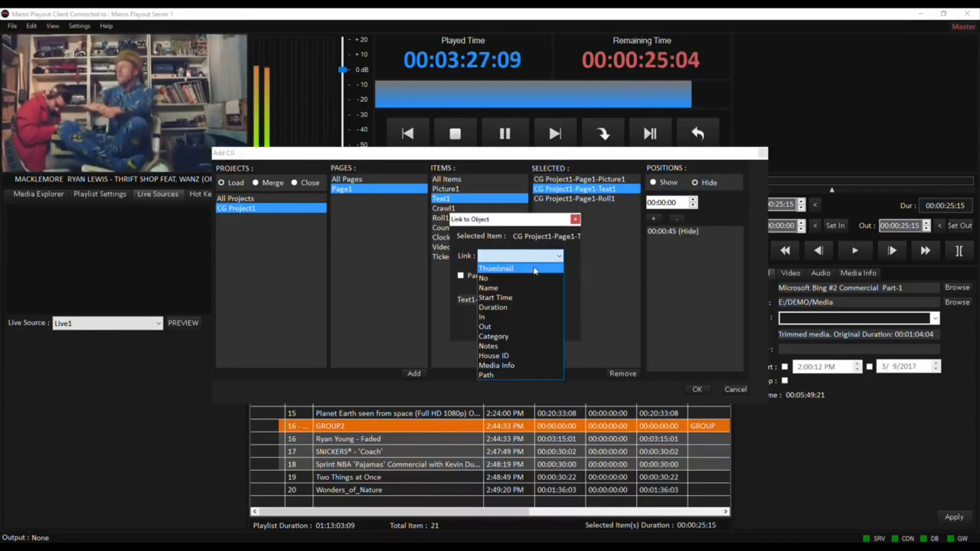
pyautogui.click(533, 289)
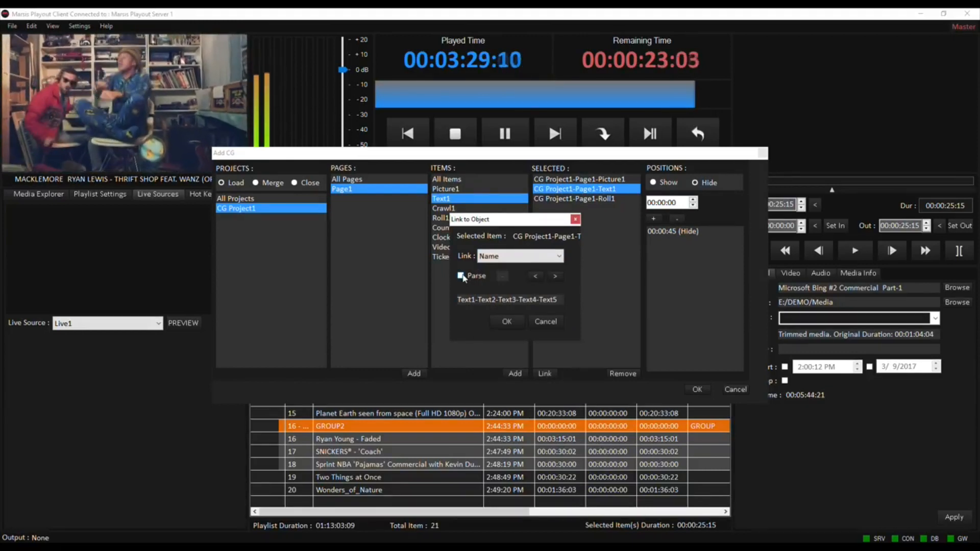
pyautogui.click(553, 276)
pyautogui.click(553, 276)
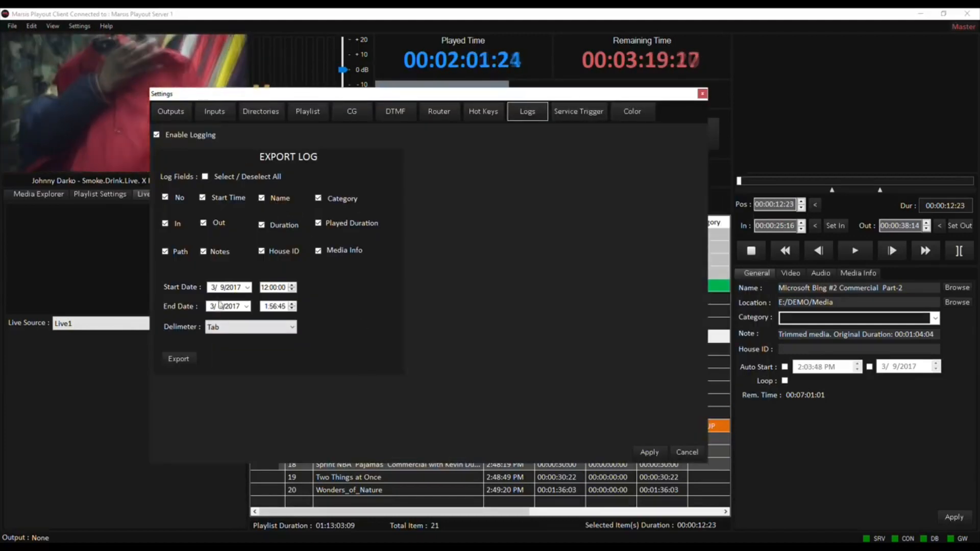
# Examine the start and end date choices in the log export settings.
pyautogui.click(247, 288)
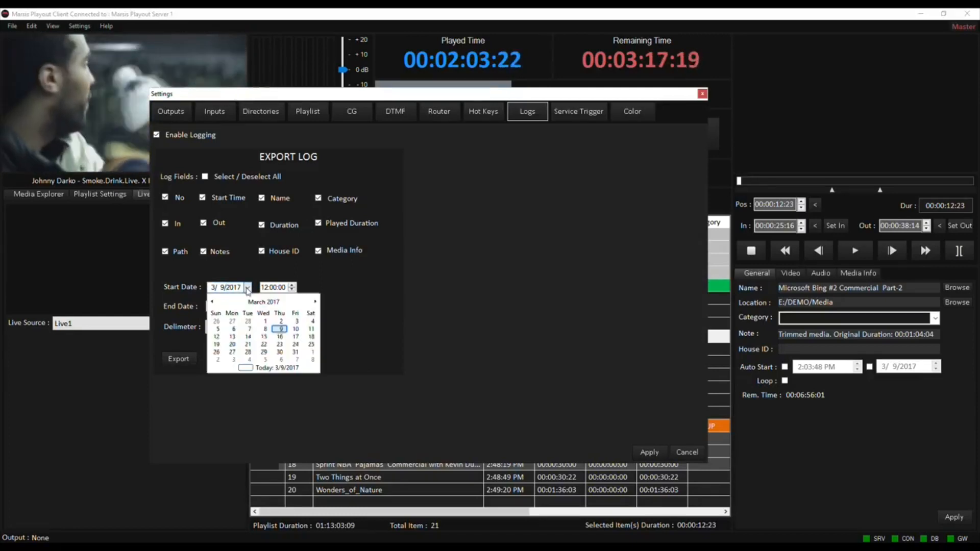
pyautogui.click(301, 289)
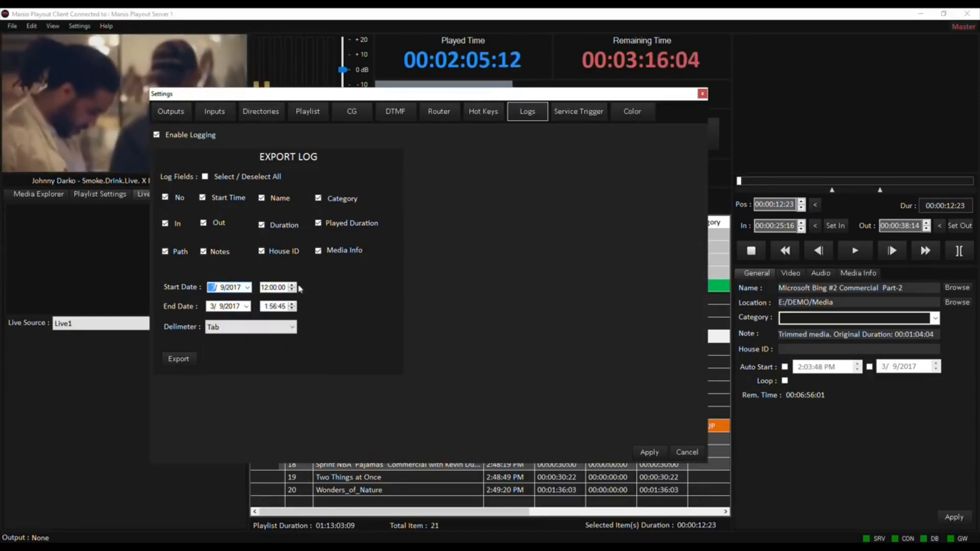
pyautogui.click(246, 306)
pyautogui.click(237, 383)
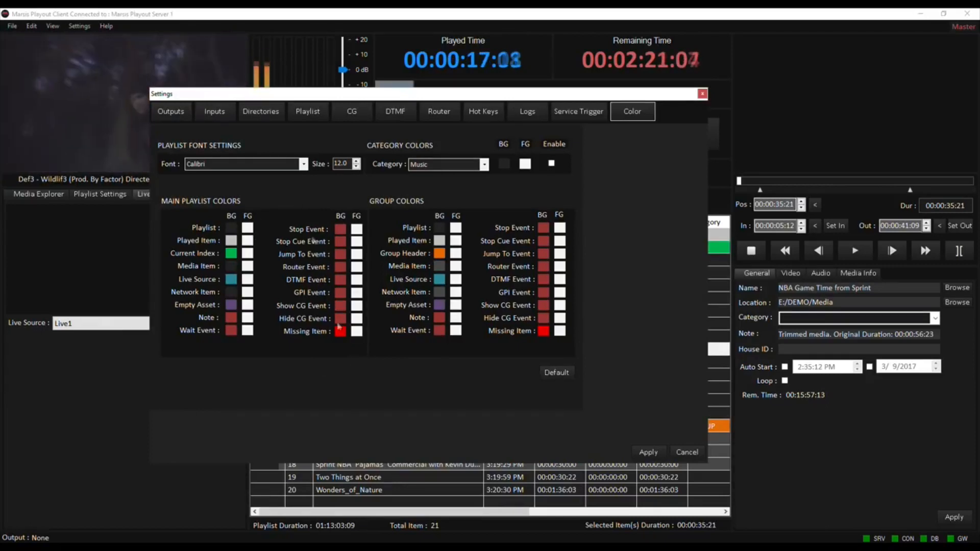
# Examine the playlist font and category colour options and open the main playlist's background colour.
pyautogui.click(304, 165)
pyautogui.click(305, 166)
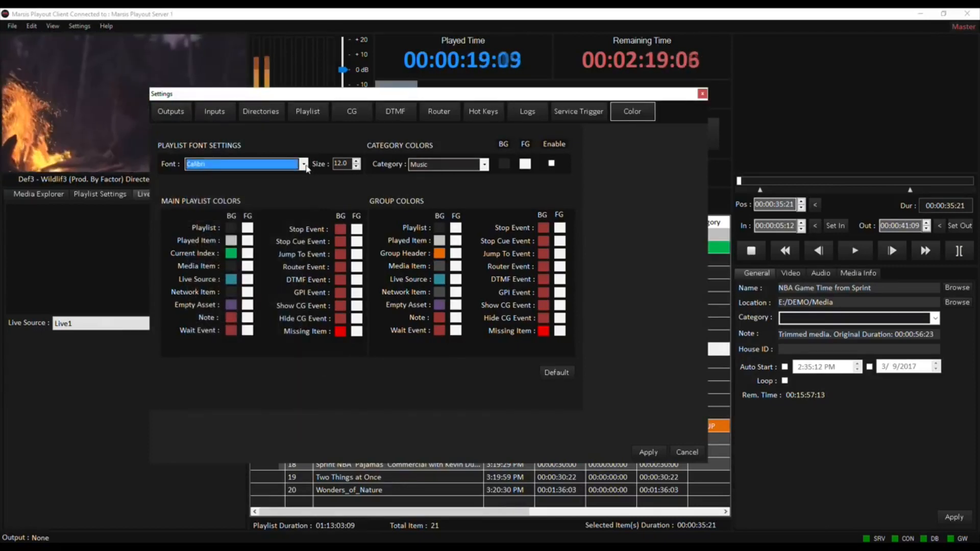
pyautogui.click(485, 164)
pyautogui.click(389, 182)
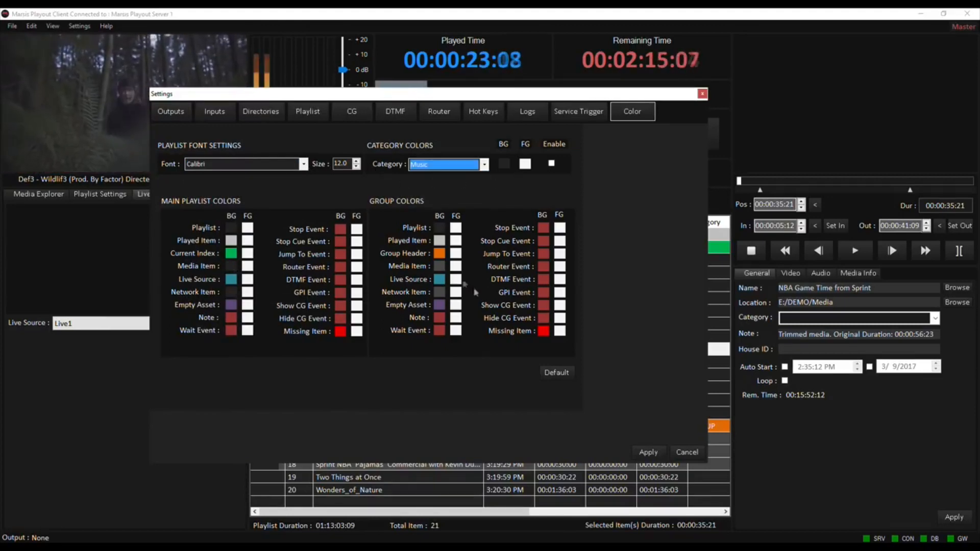
pyautogui.click(234, 231)
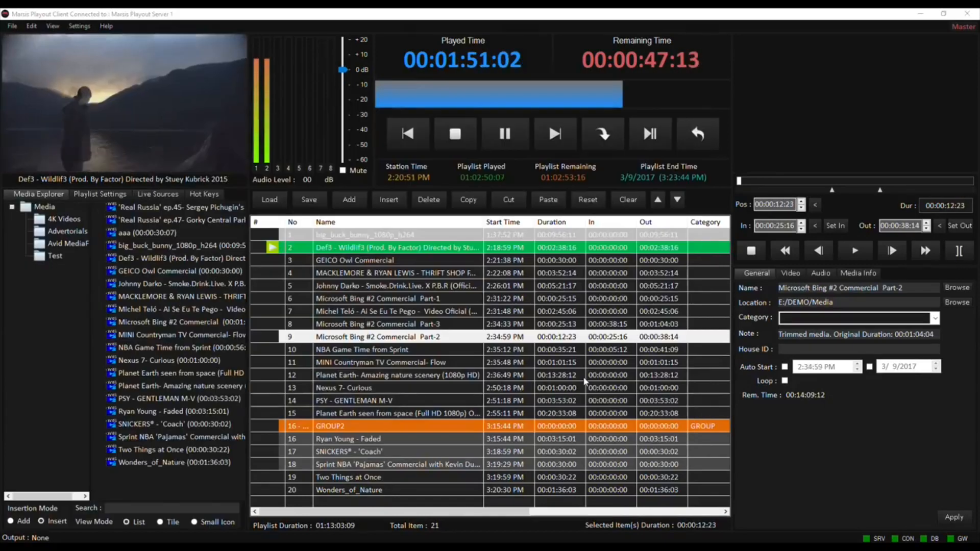
# Assign the Microsoft Bing #2 Commercial media file to the first hot key.
pyautogui.click(203, 195)
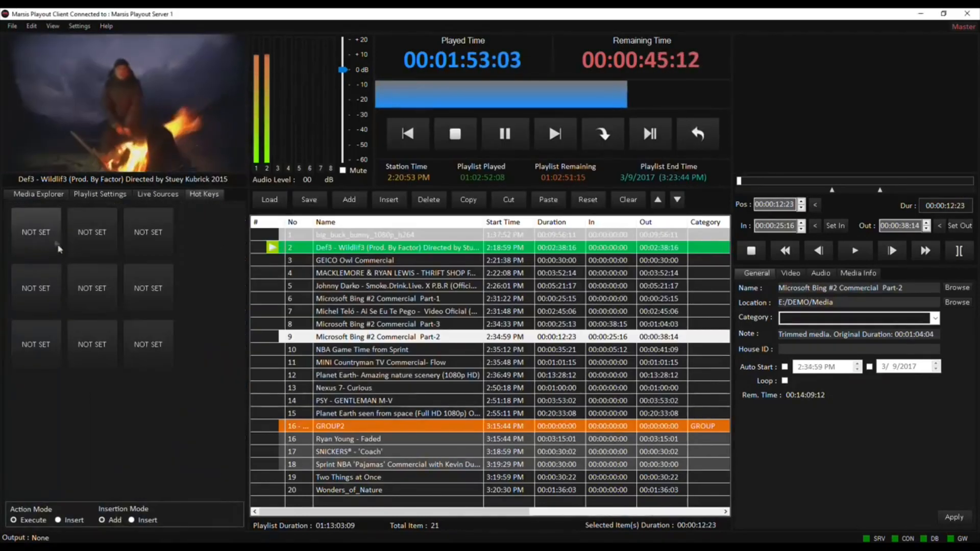
pyautogui.rightClick(45, 225)
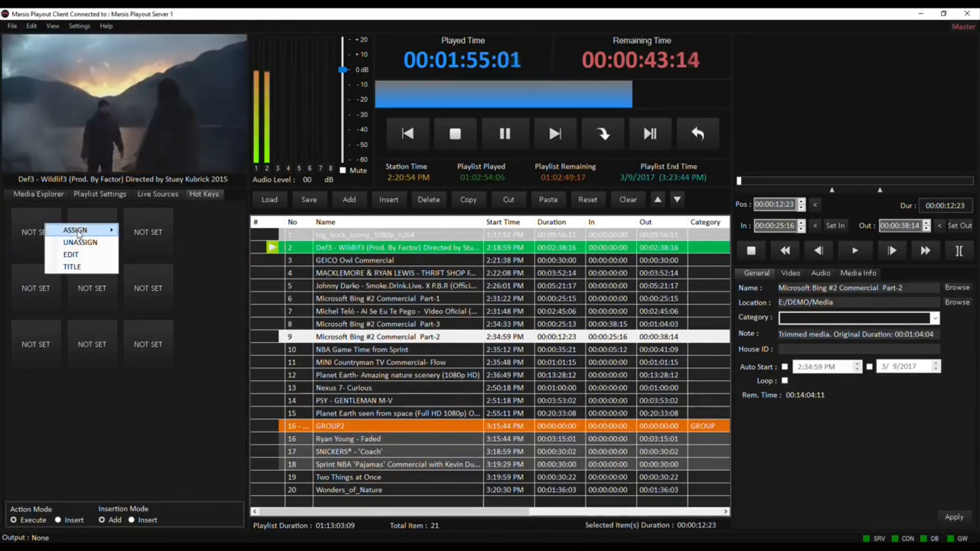
pyautogui.moveTo(81, 230)
pyautogui.click(155, 232)
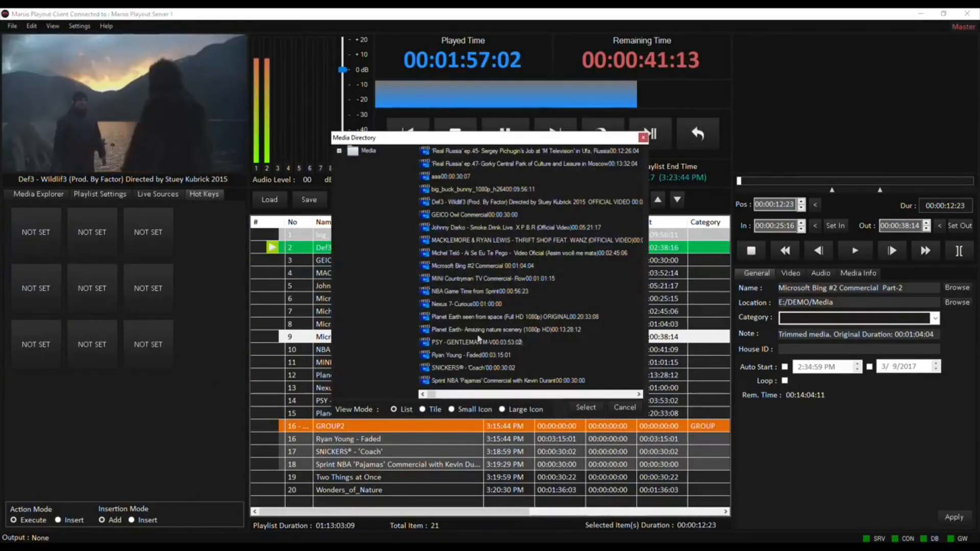
pyautogui.click(482, 266)
pyautogui.click(586, 407)
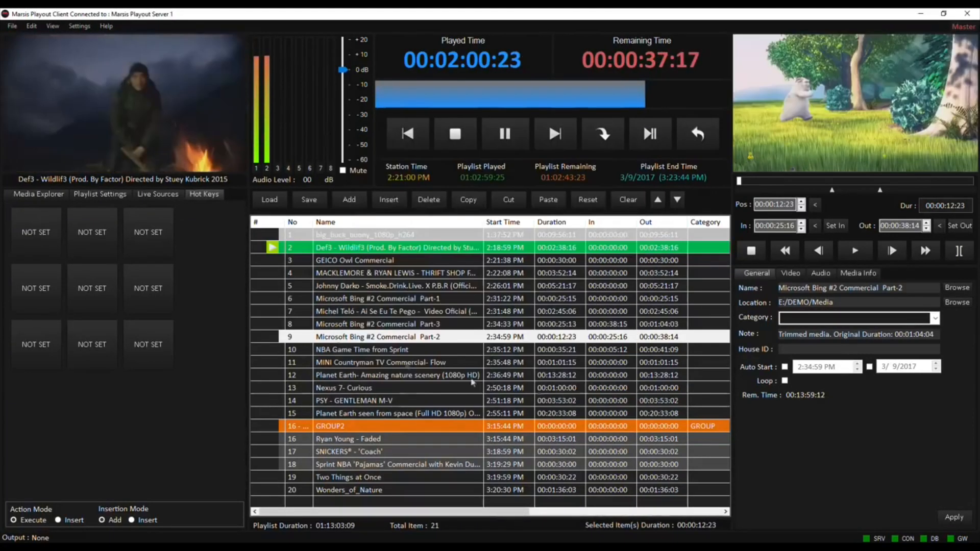
# Assign the Live1 live source with a duration of 01:00:00:00 to the second hot key.
pyautogui.rightClick(99, 238)
pyautogui.moveTo(128, 239)
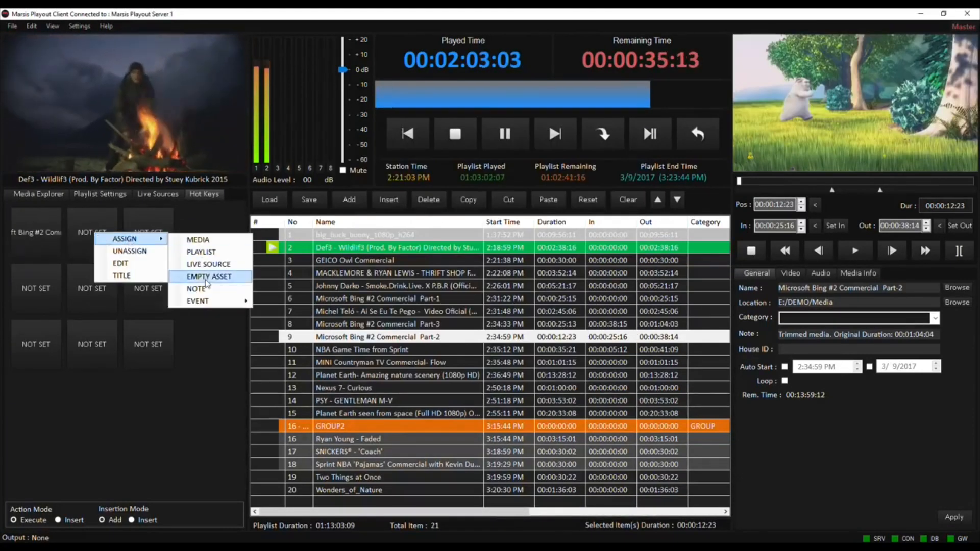
pyautogui.click(214, 269)
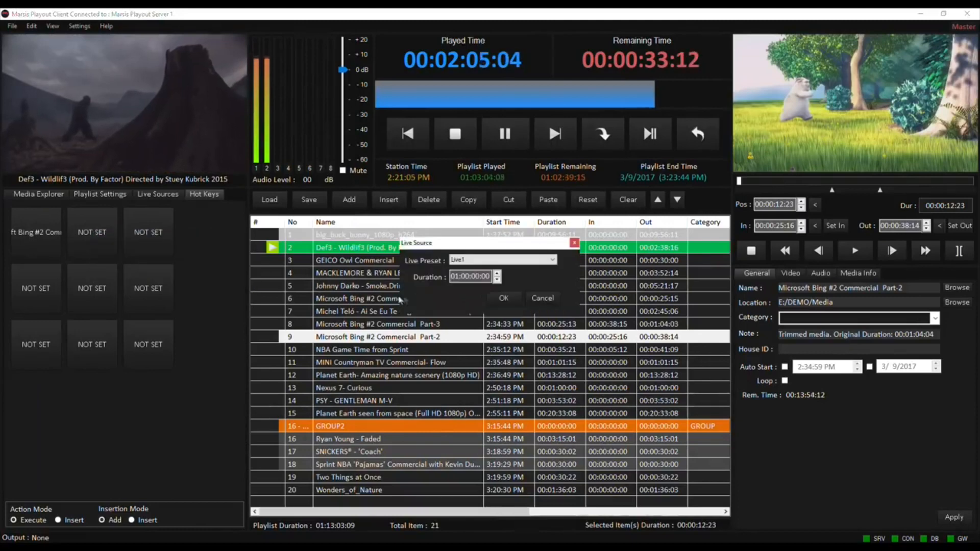
pyautogui.click(504, 300)
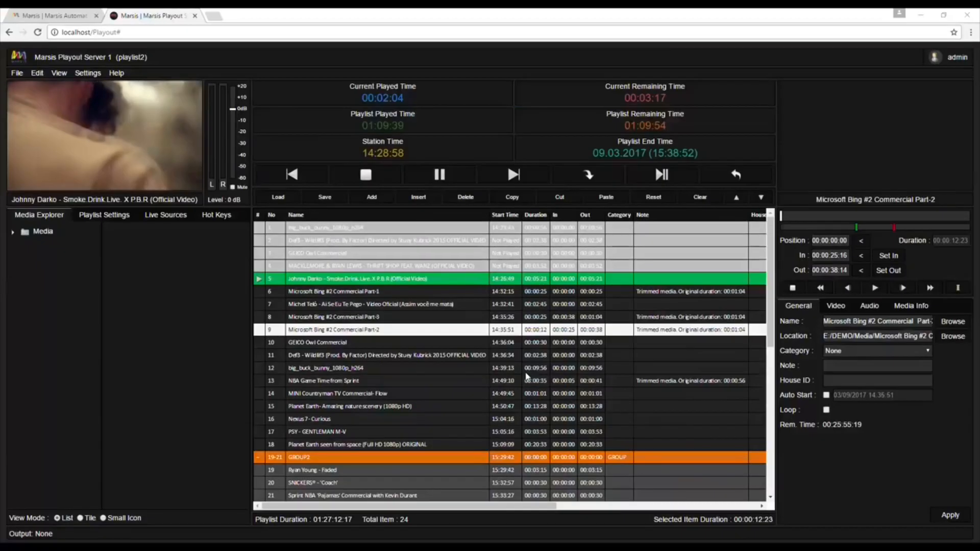
# Insert the big_buck_bunny, Def3 - Wildlif3, GEICO Owl Commercial and Johnny Darko clips from the Media folder below the Michel Teló clip in the playlist.
pyautogui.click(433, 368)
pyautogui.click(415, 355)
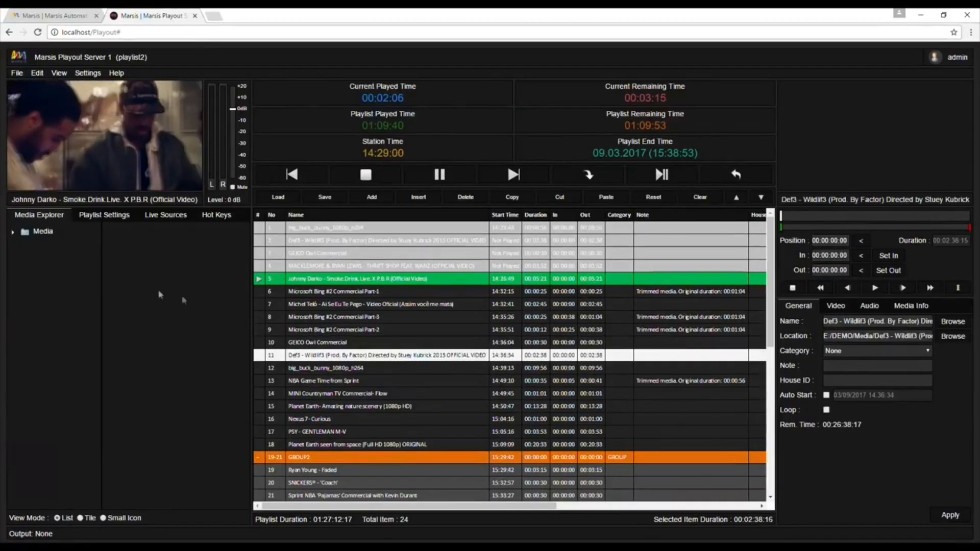
pyautogui.click(52, 234)
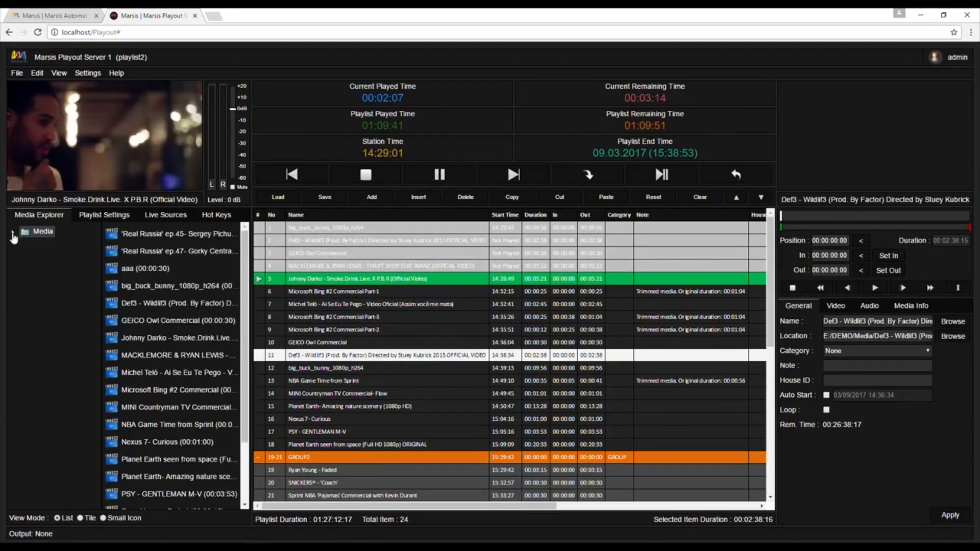
pyautogui.click(13, 232)
pyautogui.click(57, 245)
pyautogui.click(51, 260)
pyautogui.click(51, 282)
pyautogui.click(45, 233)
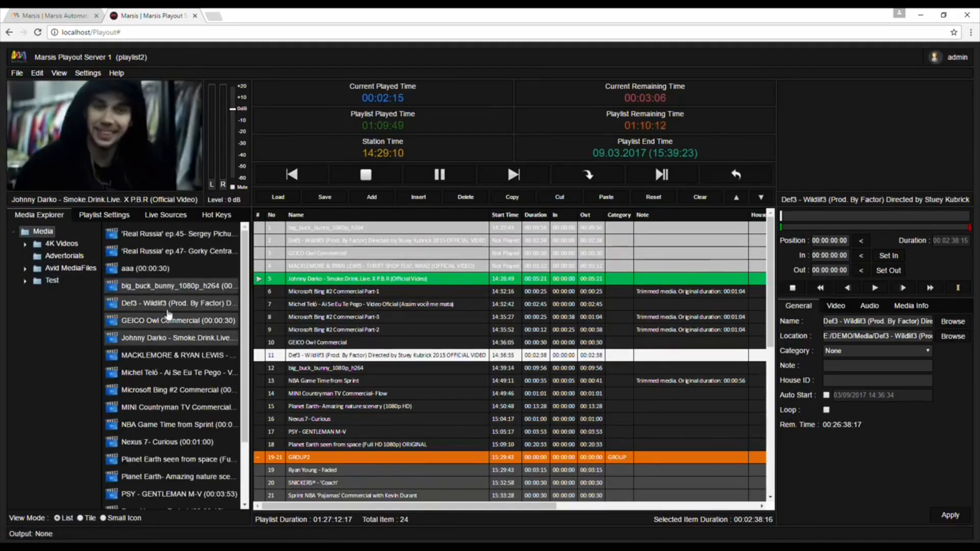
pyautogui.moveTo(175, 291); pyautogui.dragTo(357, 316)
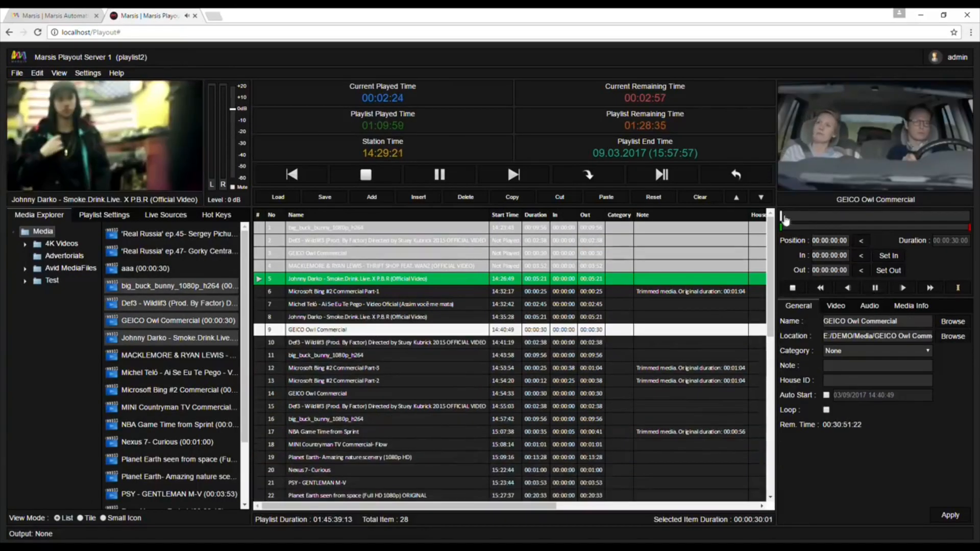
# Cue the preview of the newly added GEICO Owl Commercial to about 00:00:14:03.
pyautogui.moveTo(782, 217); pyautogui.dragTo(869, 217)
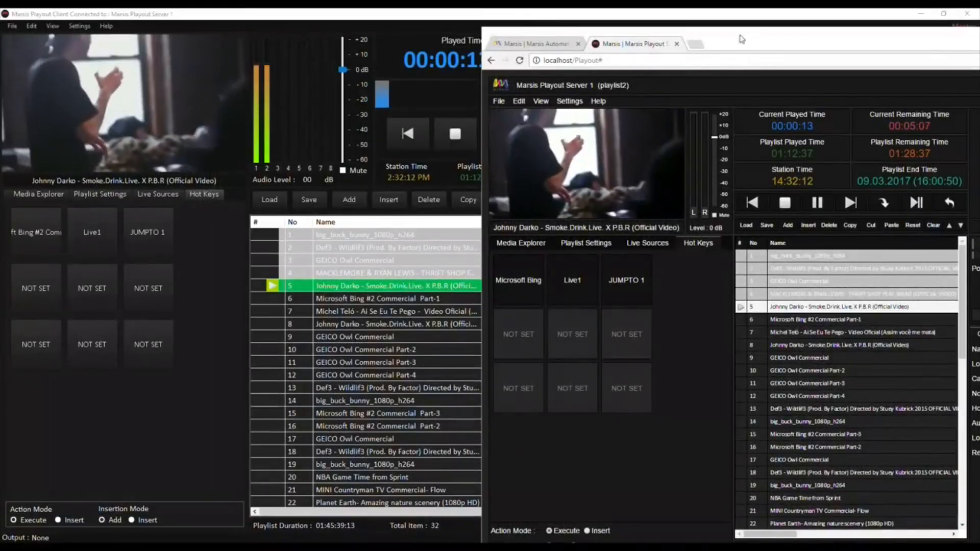
# Jump playback to GEICO Owl Commercial Part-2, the Def3 - Wildlif3 clip in row 13 and the GEICO Owl Commercial in row 17.
pyautogui.moveTo(741, 40); pyautogui.dragTo(750, 31)
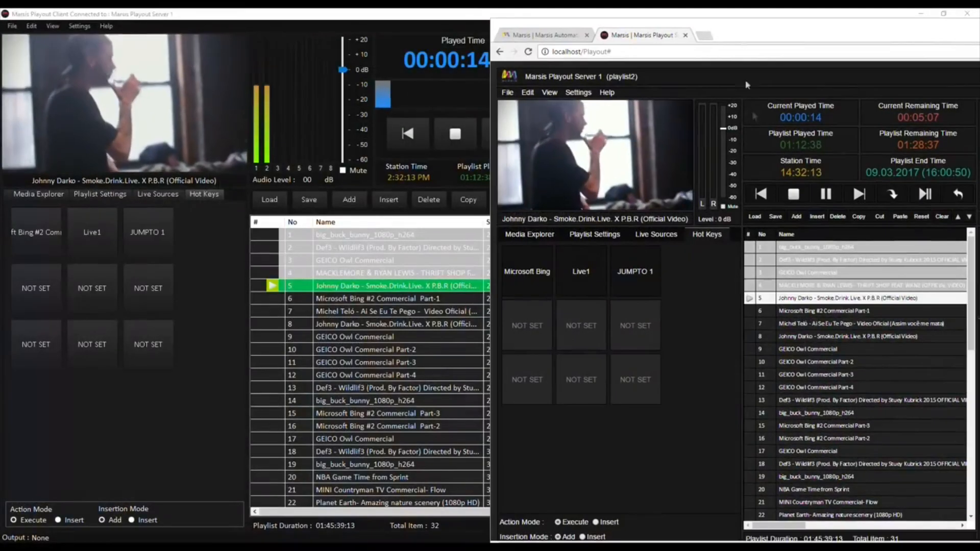
pyautogui.click(899, 192)
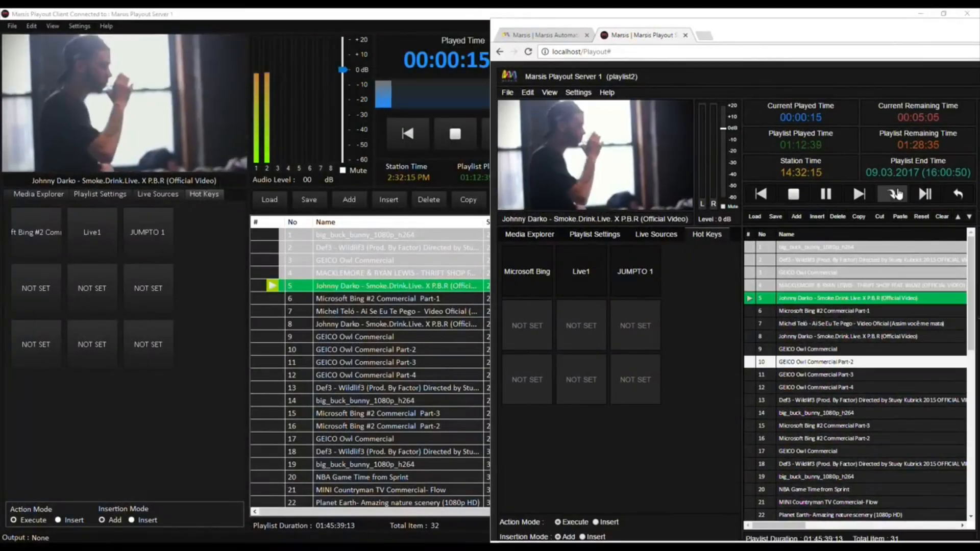
pyautogui.click(820, 402)
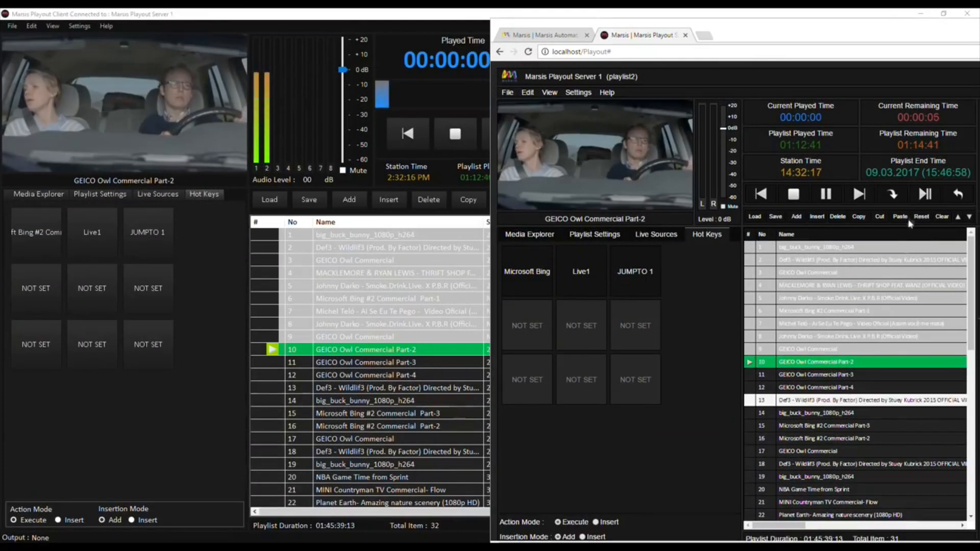
pyautogui.click(892, 194)
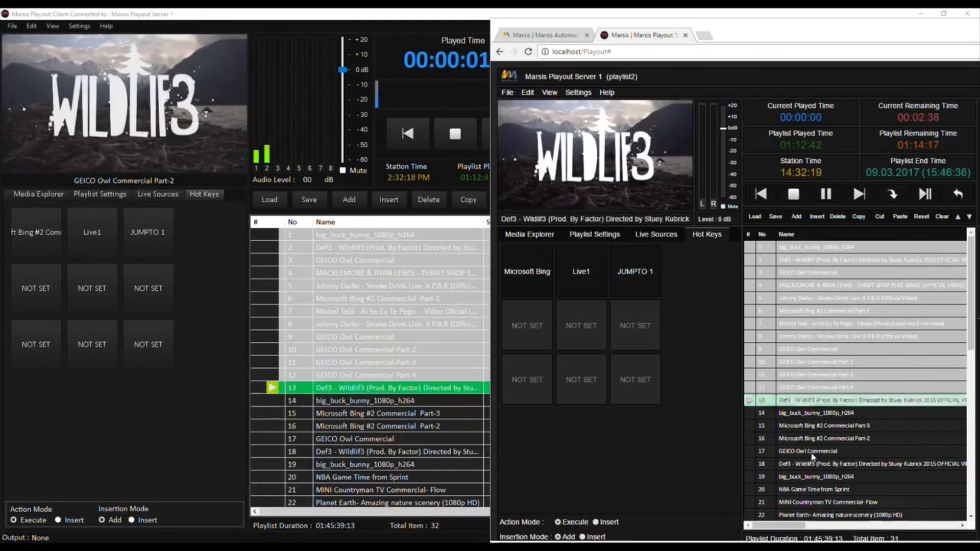
pyautogui.click(808, 451)
pyautogui.click(892, 194)
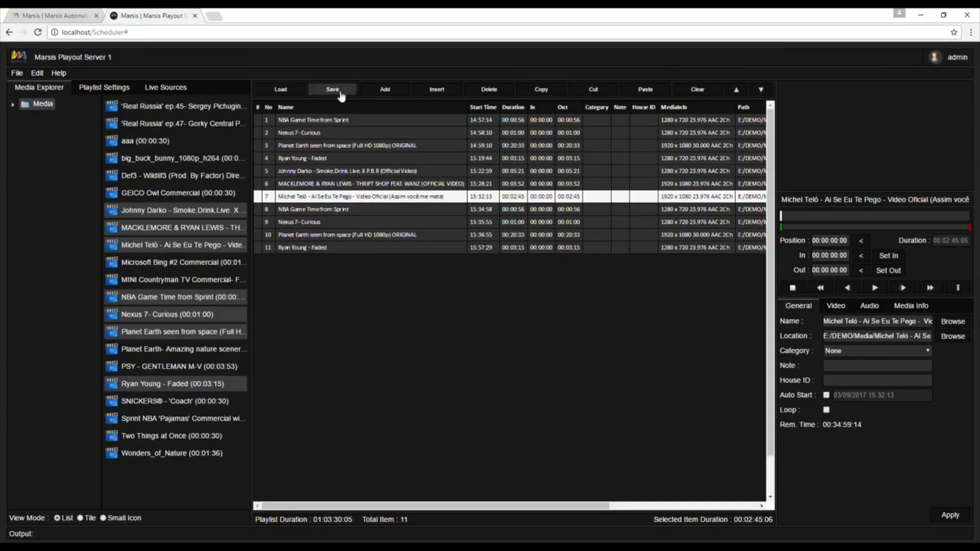
# Open the save dialog for the playlist built in the Scheduler.
pyautogui.click(336, 90)
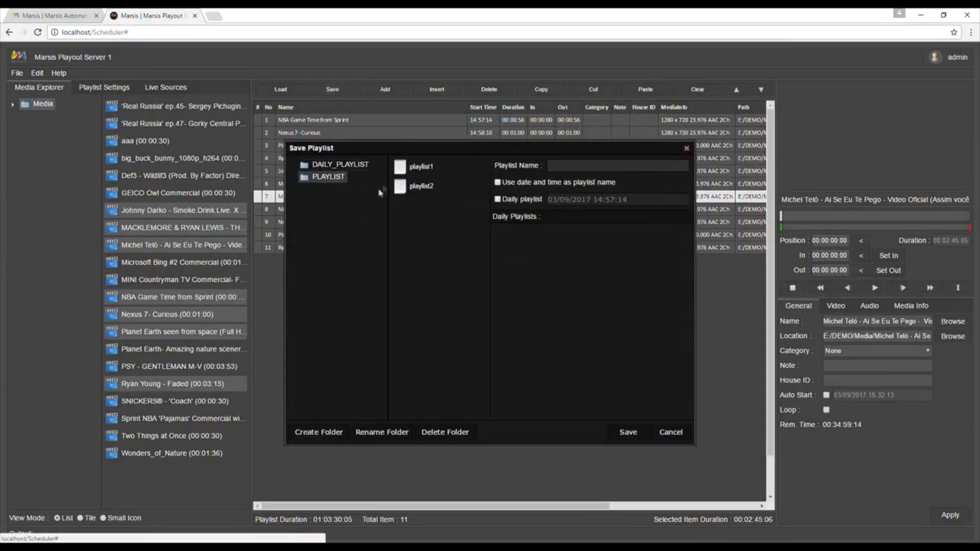